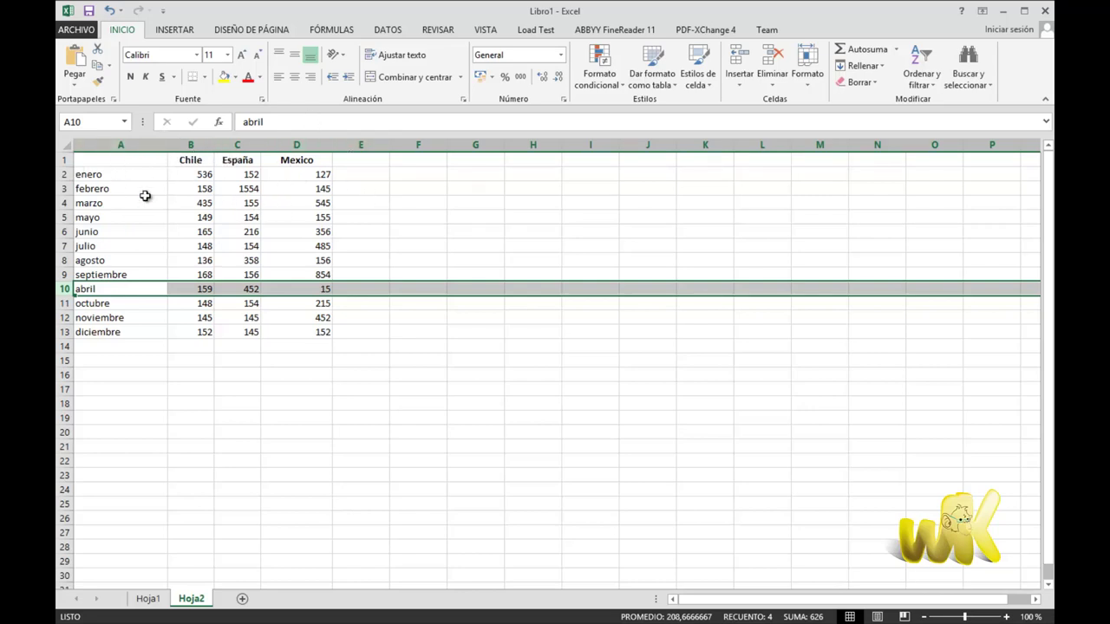
- Select the whole sheet, widen all columns, then enlarge all row heights
click(66, 146)
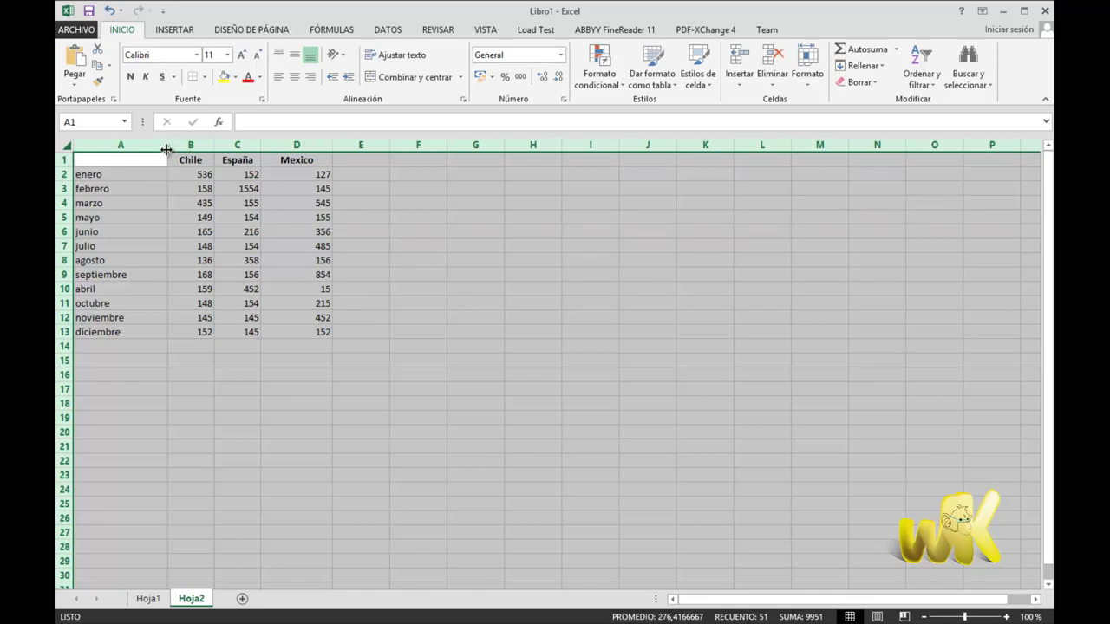
drag(165, 147, 142, 149)
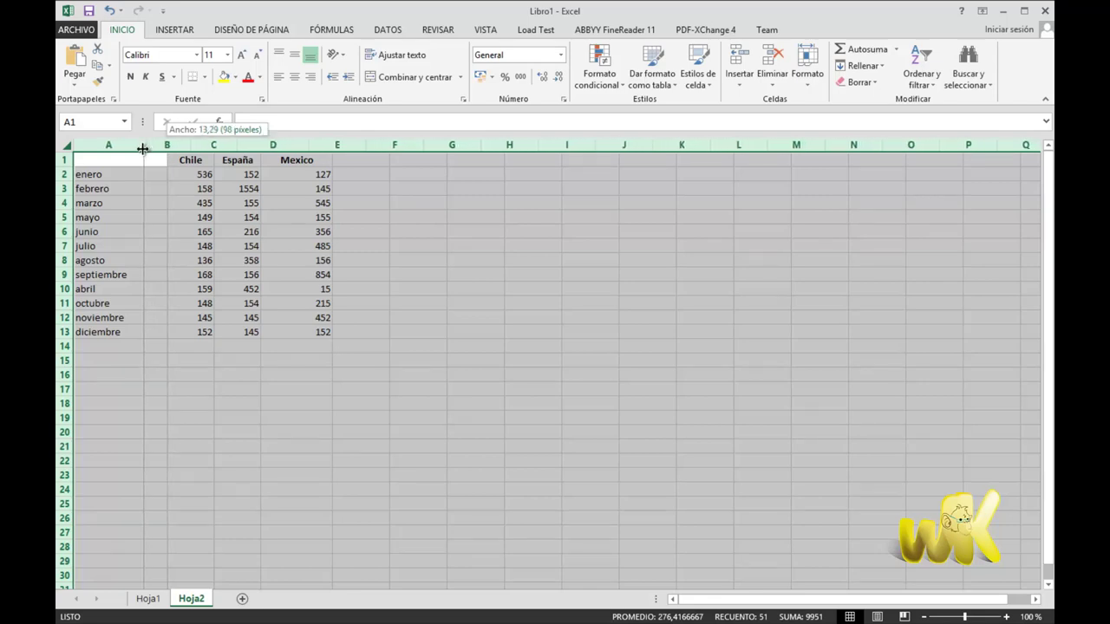
drag(142, 149, 143, 150)
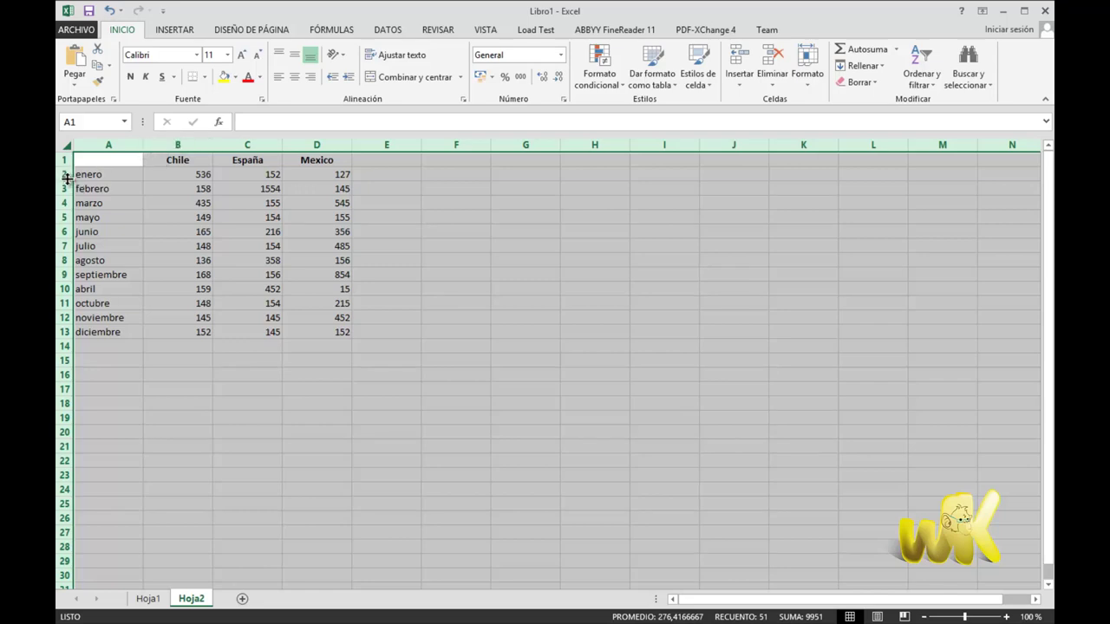
drag(65, 180, 63, 189)
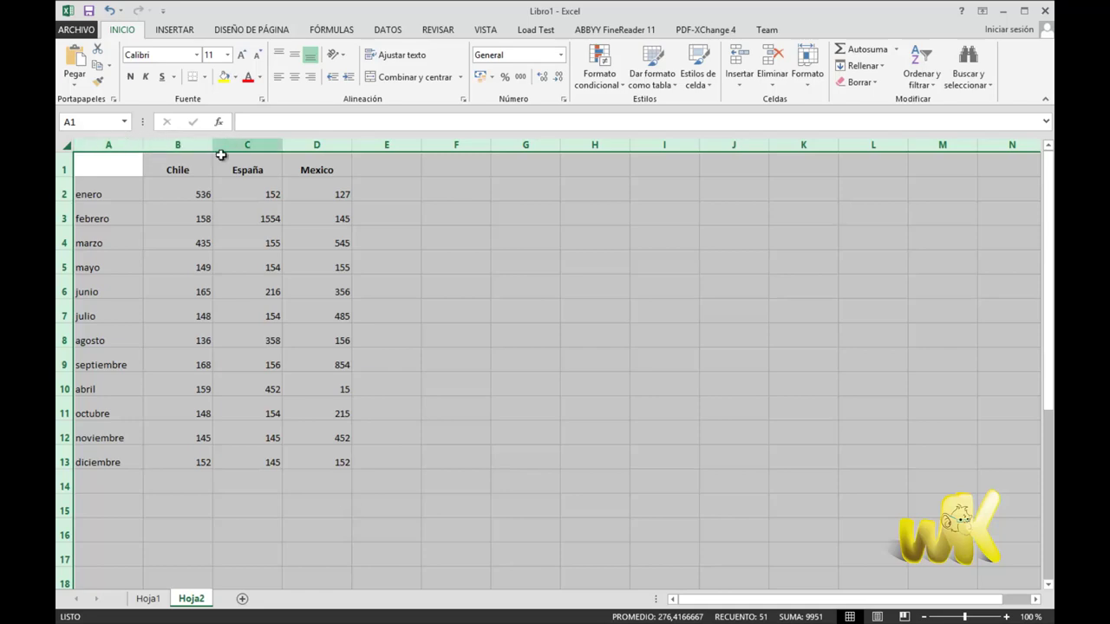
- AutoFit all column widths of the whole sheet to their contents
double_click(143, 147)
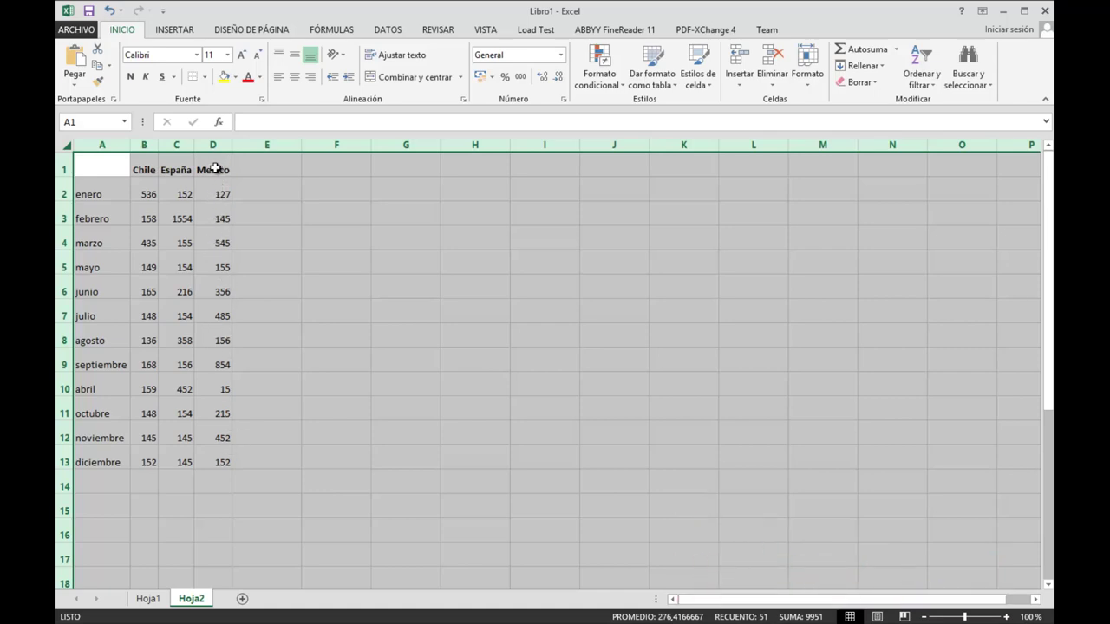
- Raise the row 1 Chile, España and Mexico header font to size 16
click(111, 171)
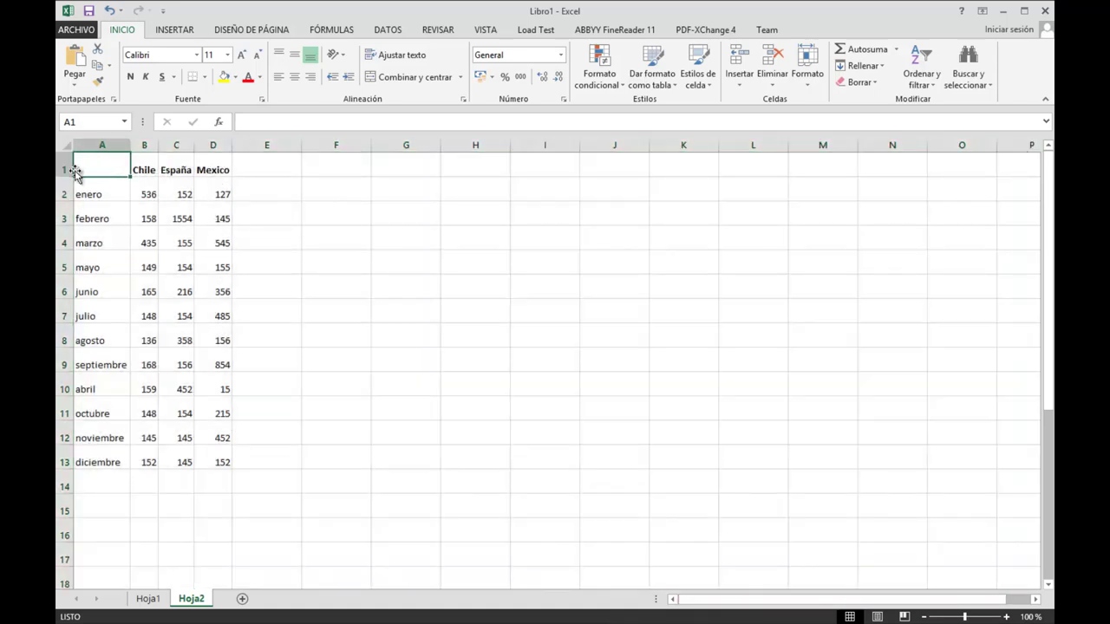
click(62, 170)
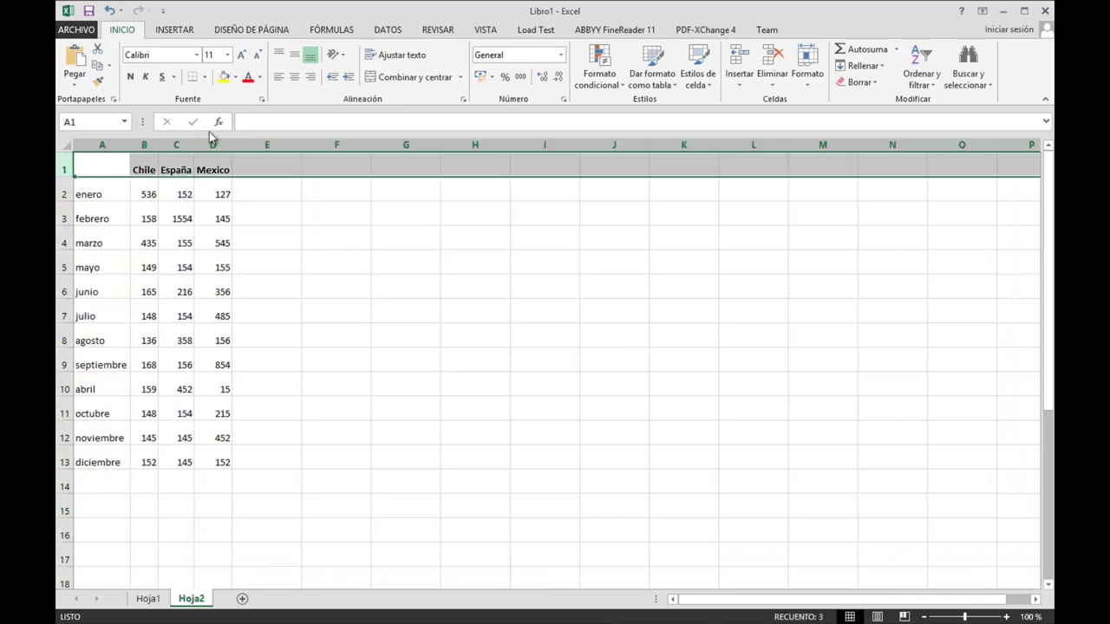
click(242, 57)
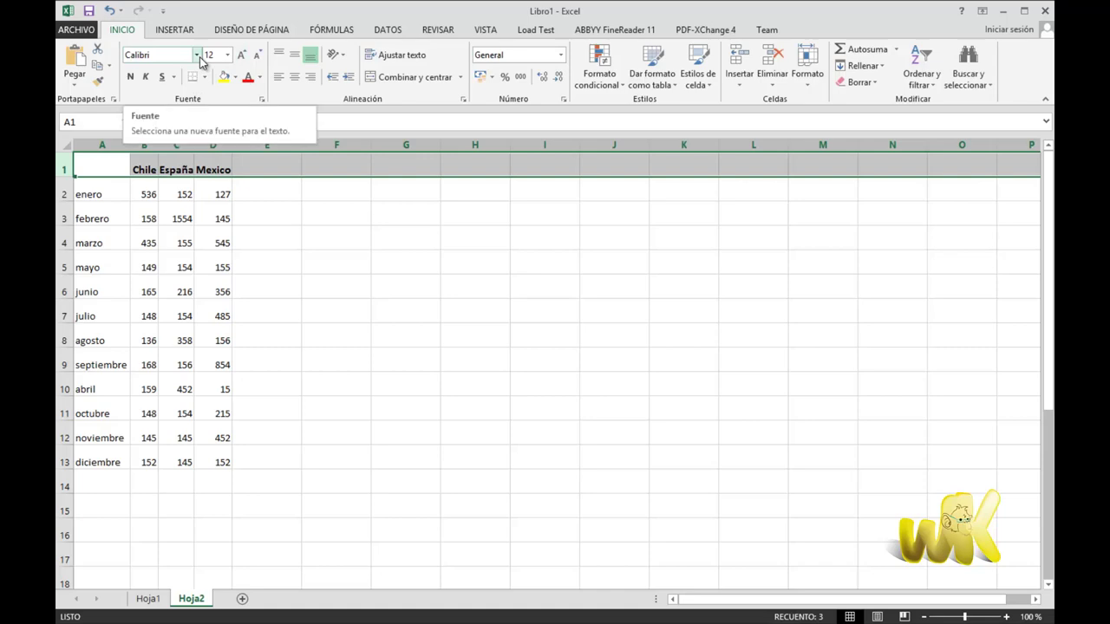
click(242, 55)
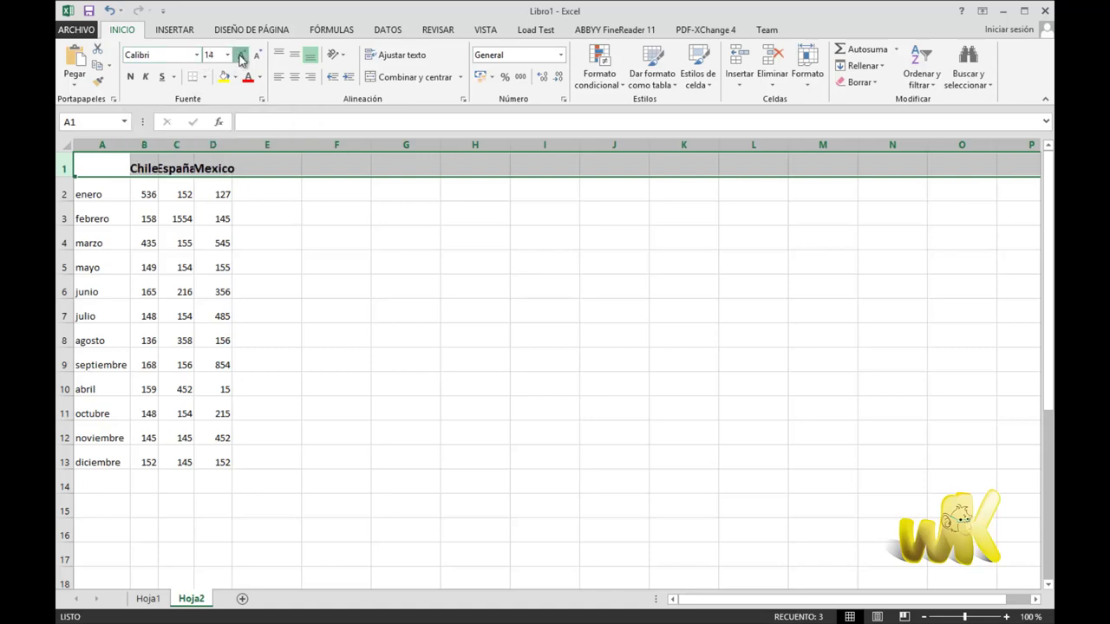
click(242, 54)
click(224, 197)
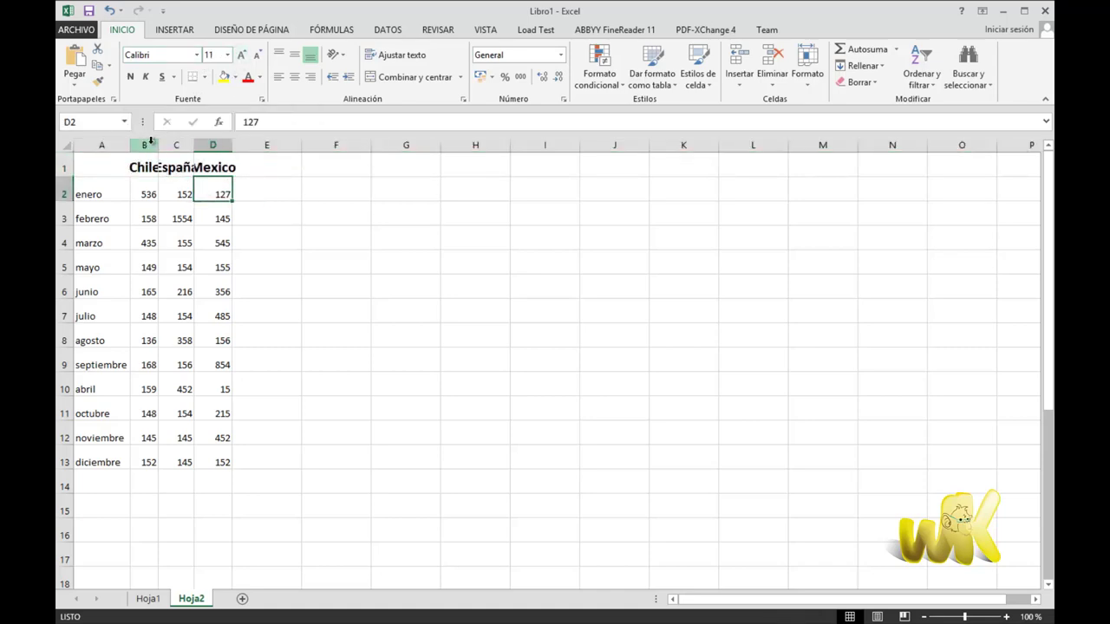
- AutoFit columns B through D to the larger headers
drag(150, 145, 197, 146)
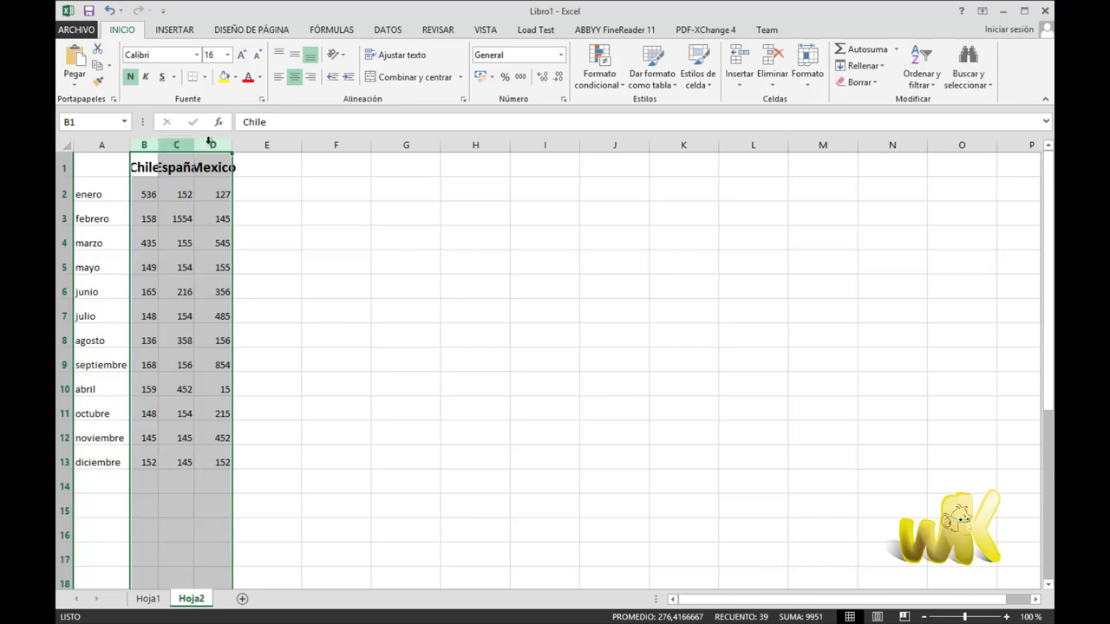
double_click(159, 146)
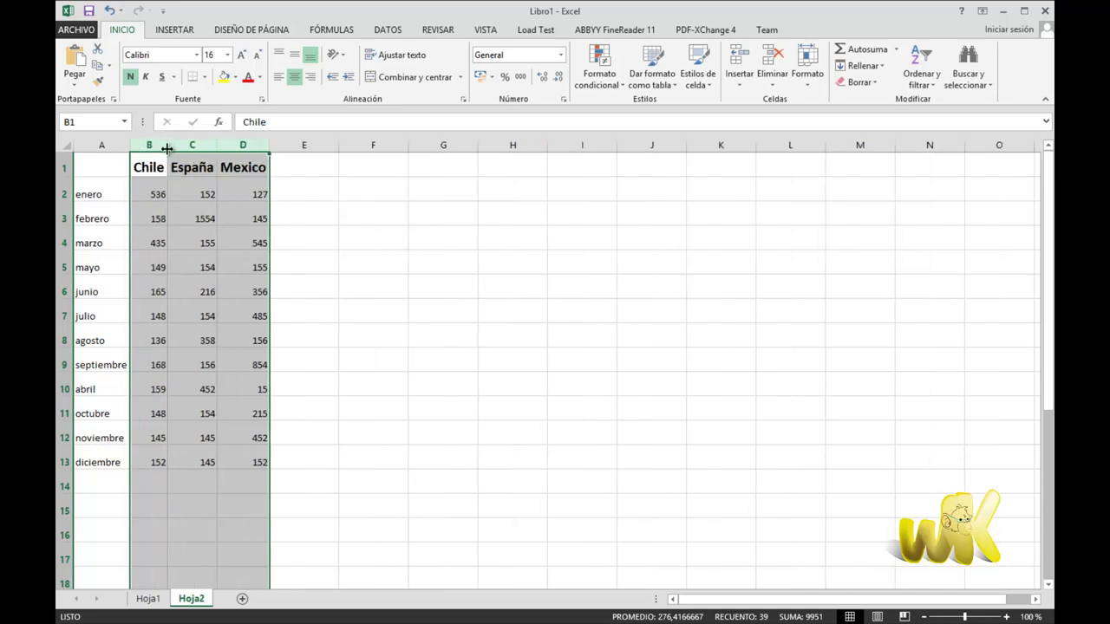
click(198, 187)
- Shorten rows 2–13 back to normal height, leaving header row 1 tall
click(65, 145)
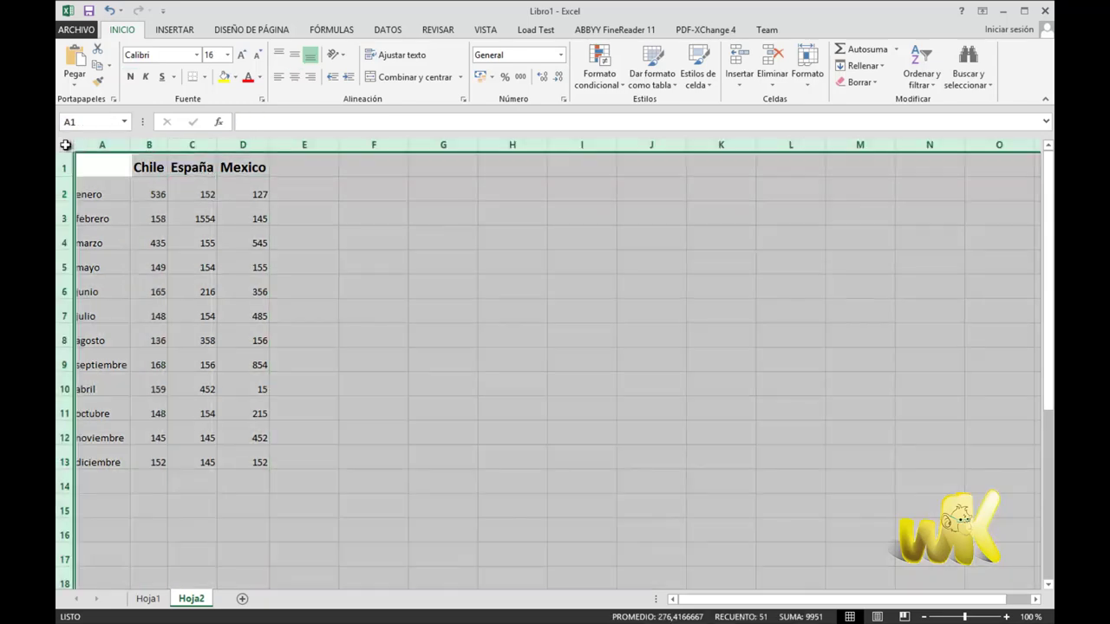
click(194, 217)
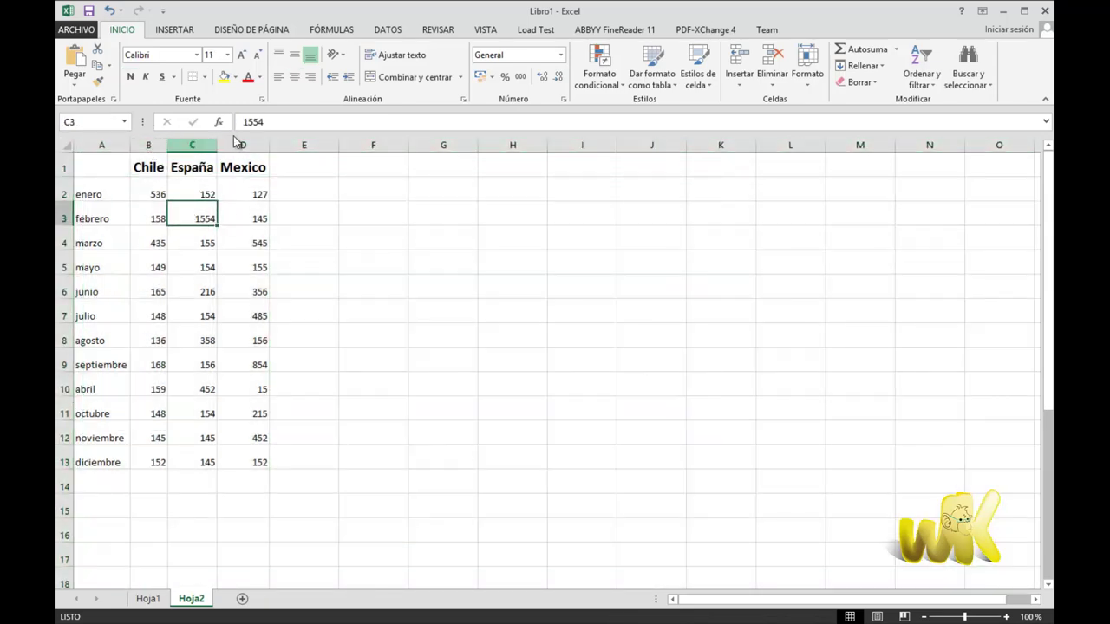
click(68, 190)
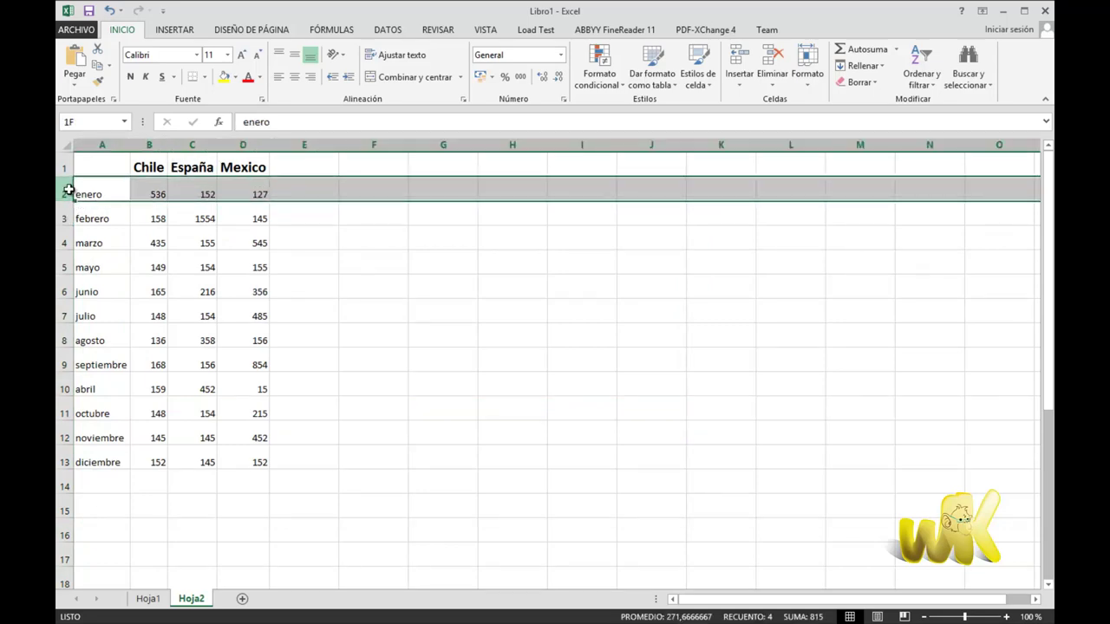
drag(68, 190, 75, 462)
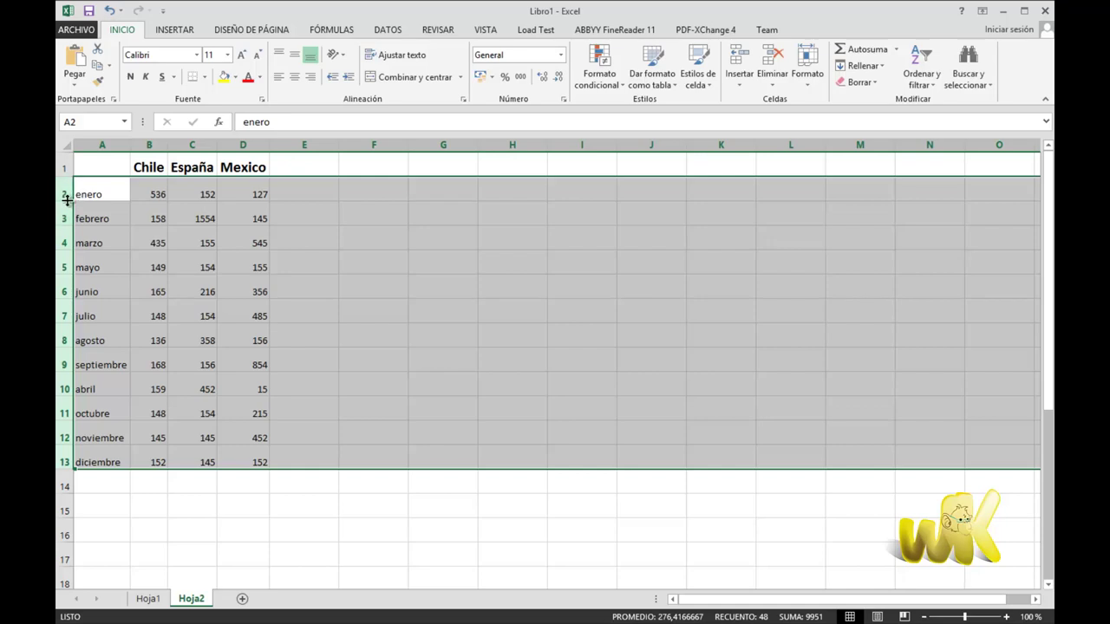
drag(65, 194, 65, 184)
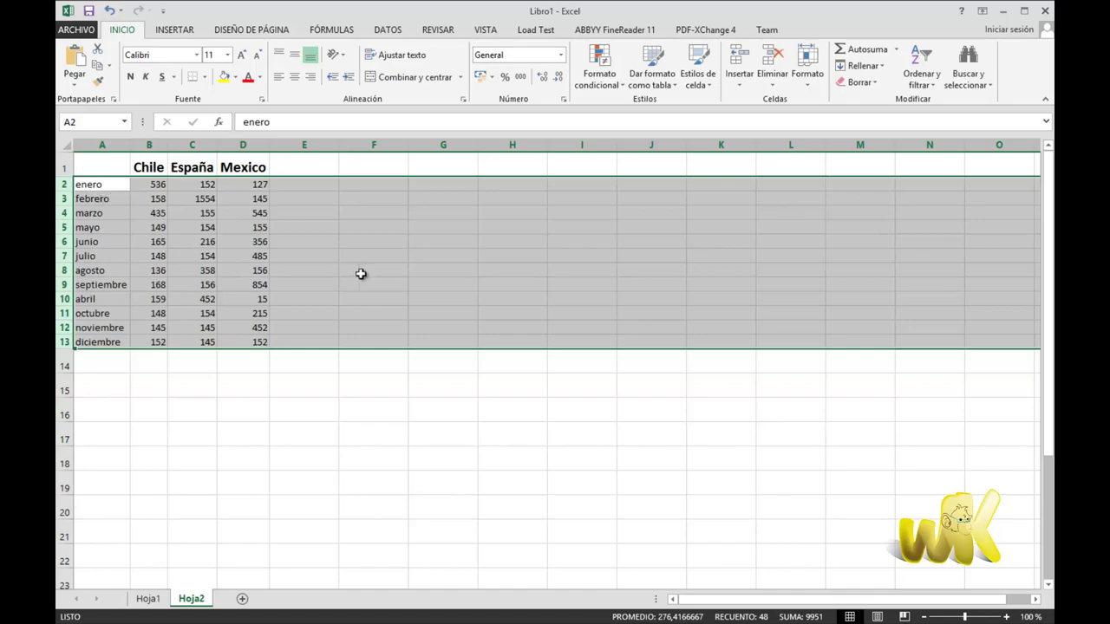
click(259, 214)
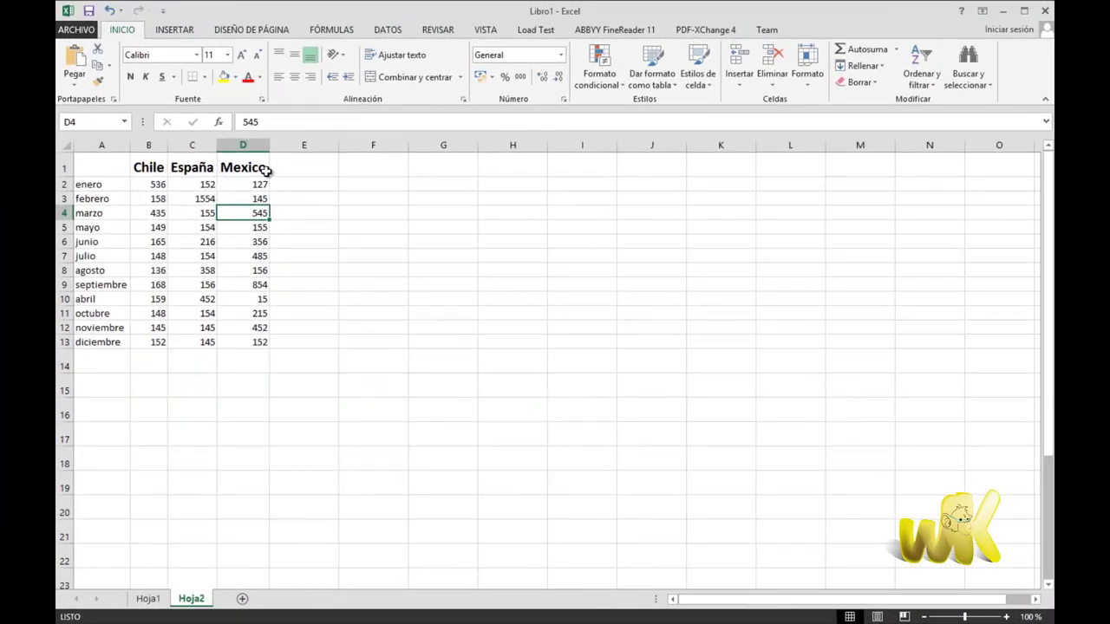
click(212, 145)
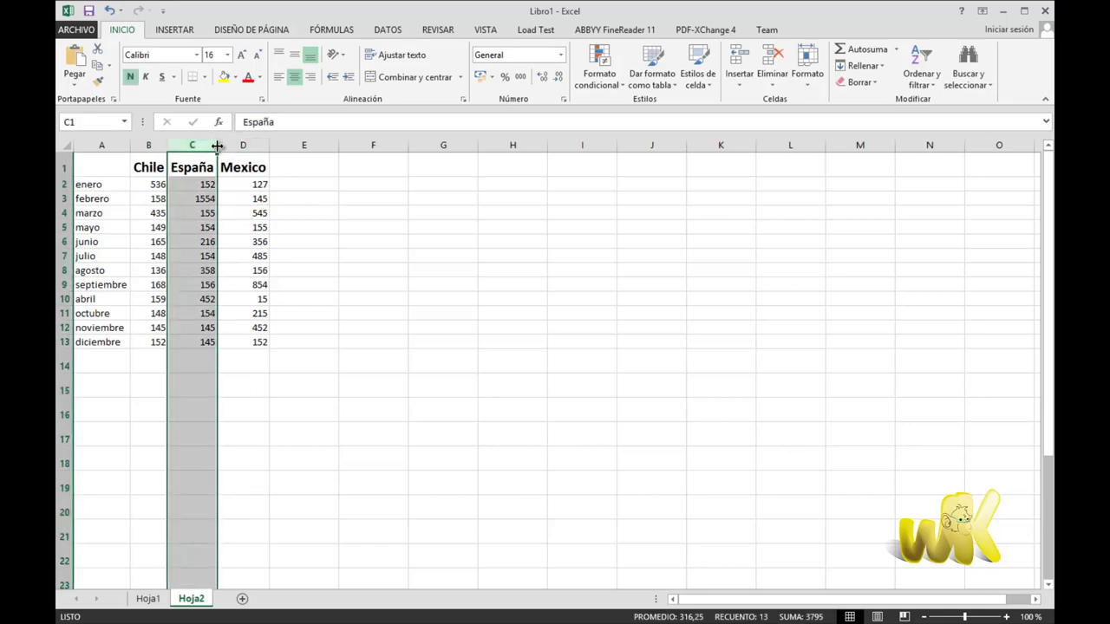
drag(217, 146, 224, 148)
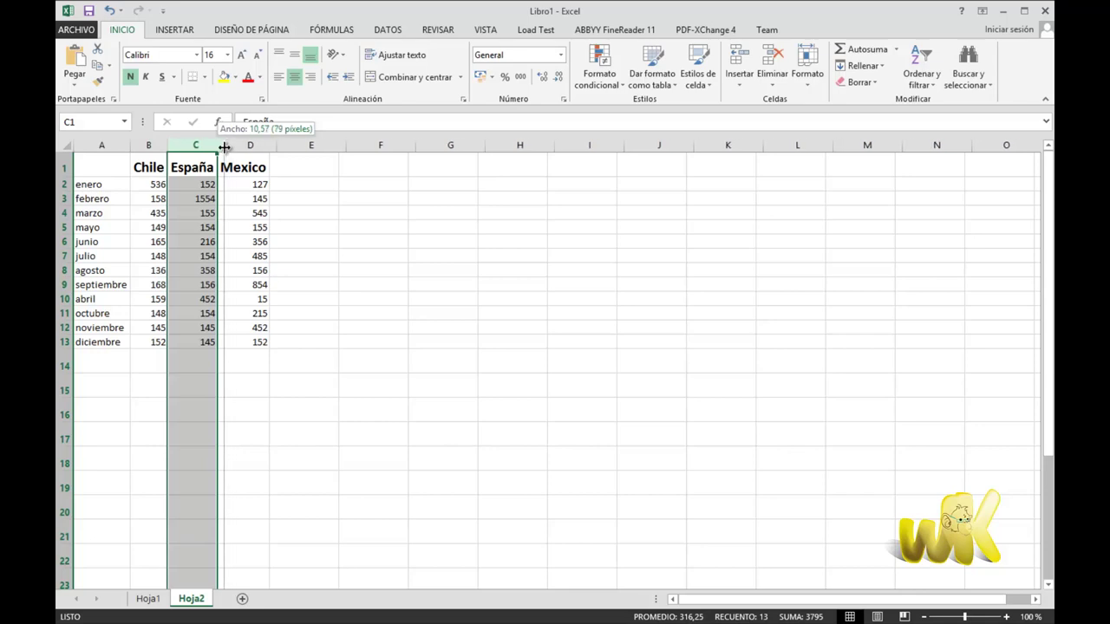
drag(224, 148, 225, 149)
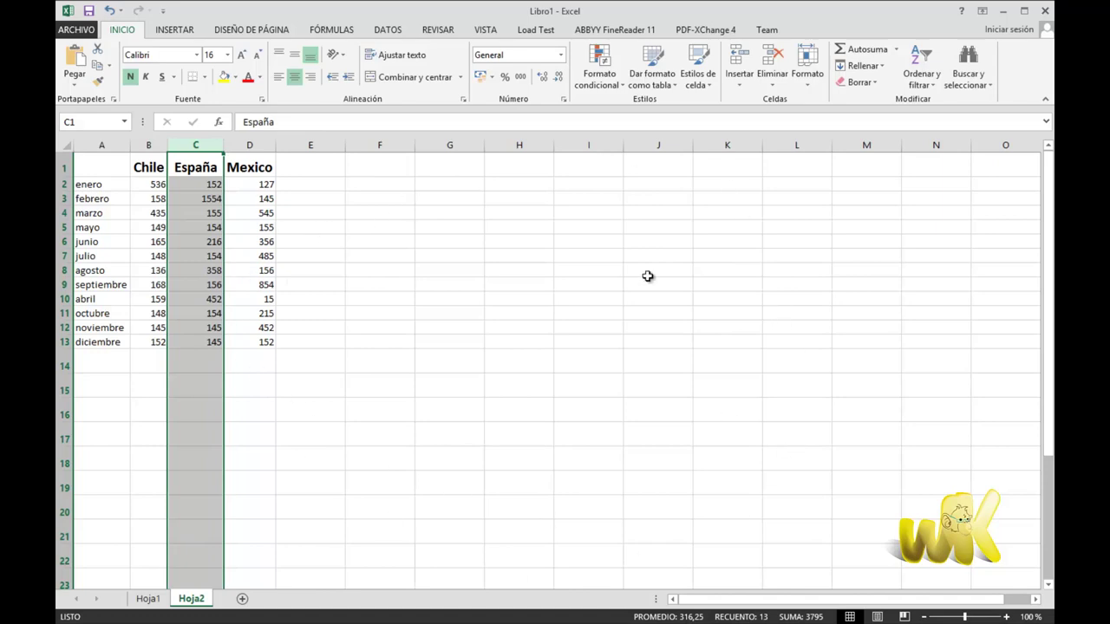
click(438, 241)
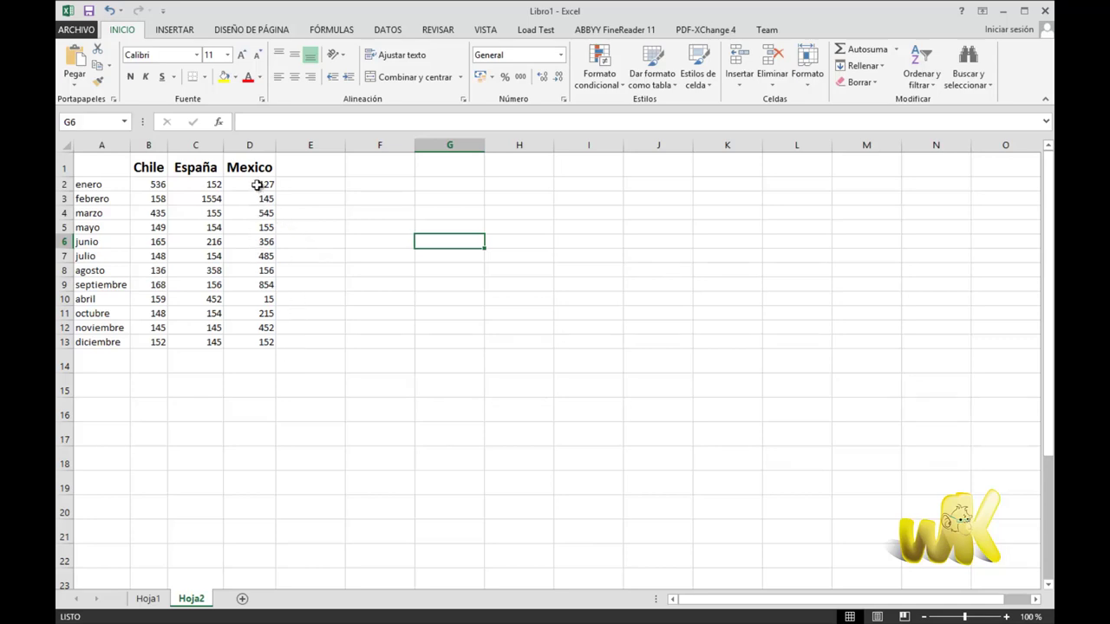
drag(224, 144, 223, 145)
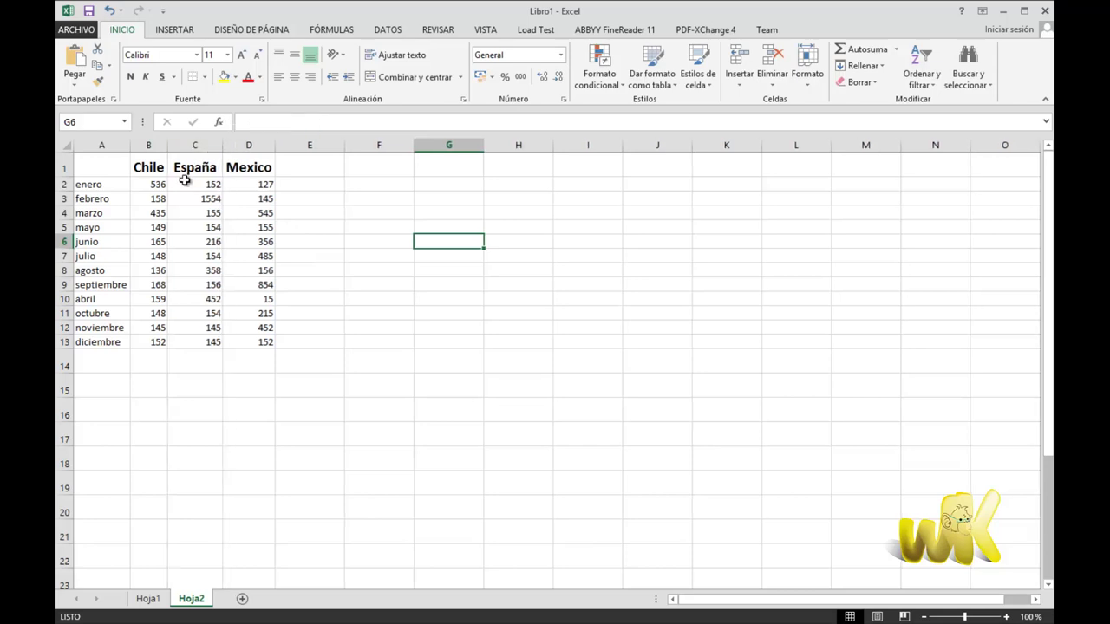
click(399, 303)
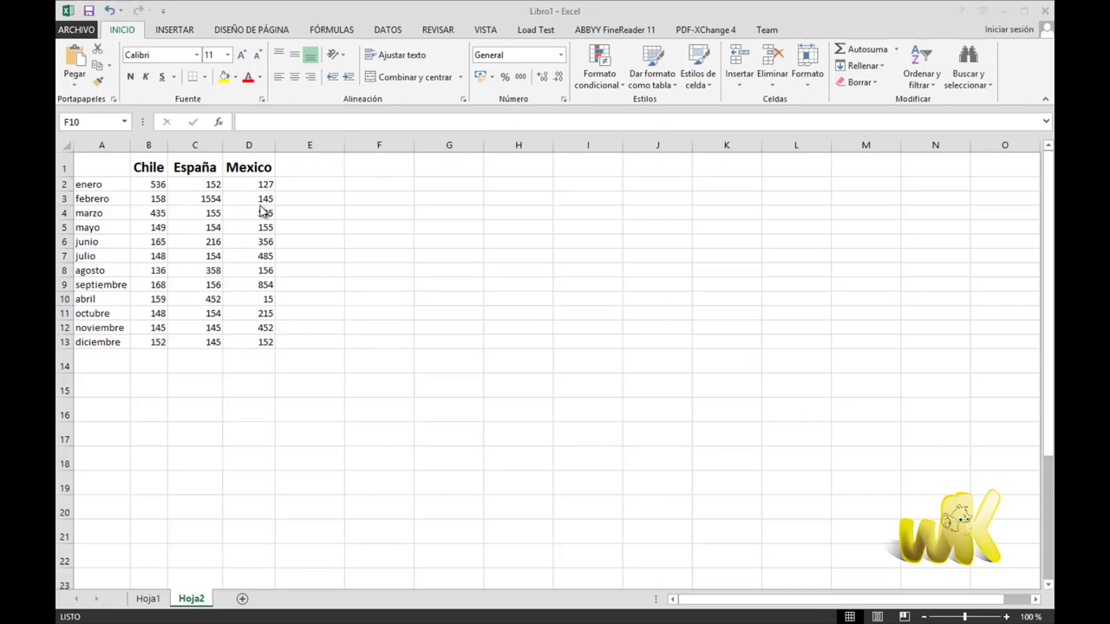
- Hide column D (Mexico) with Ocultar from its header's context menu
click(255, 146)
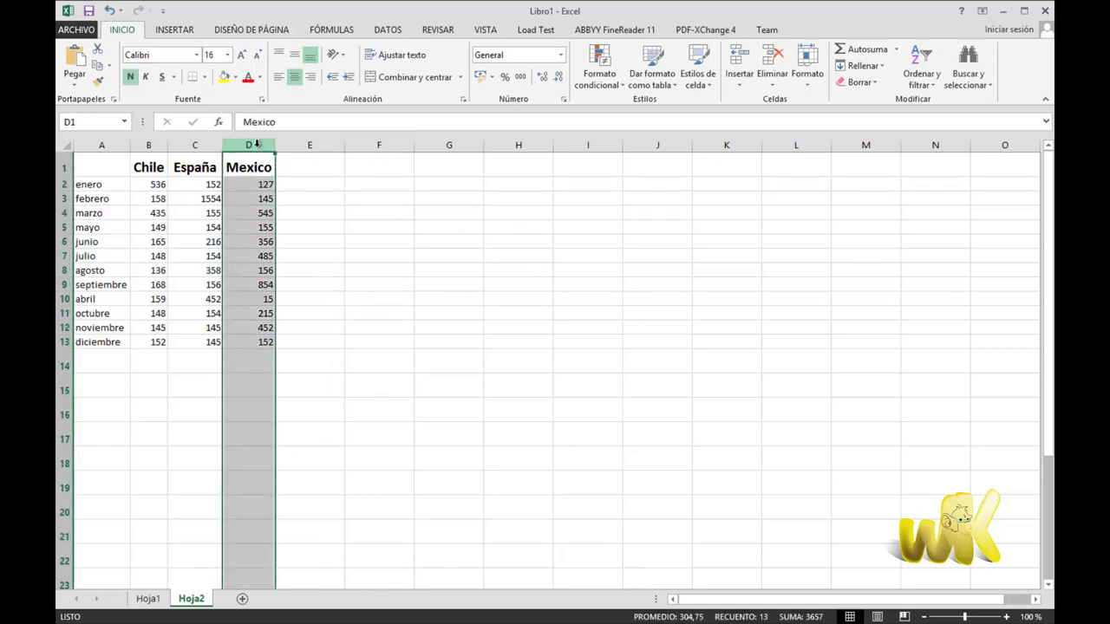
click(379, 272)
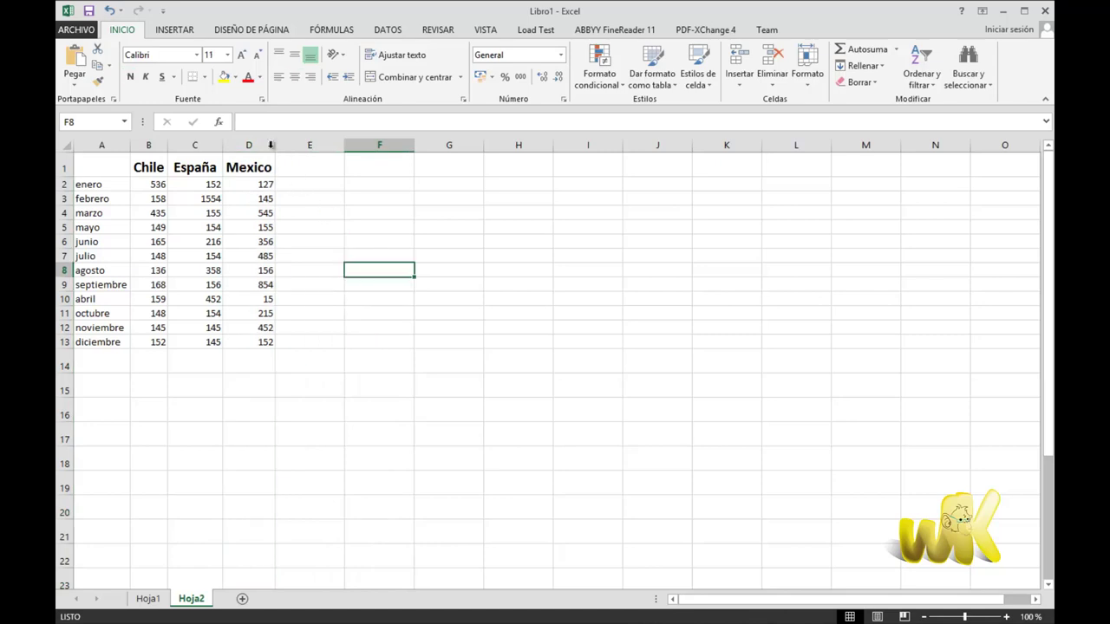
click(250, 145)
right_click(250, 144)
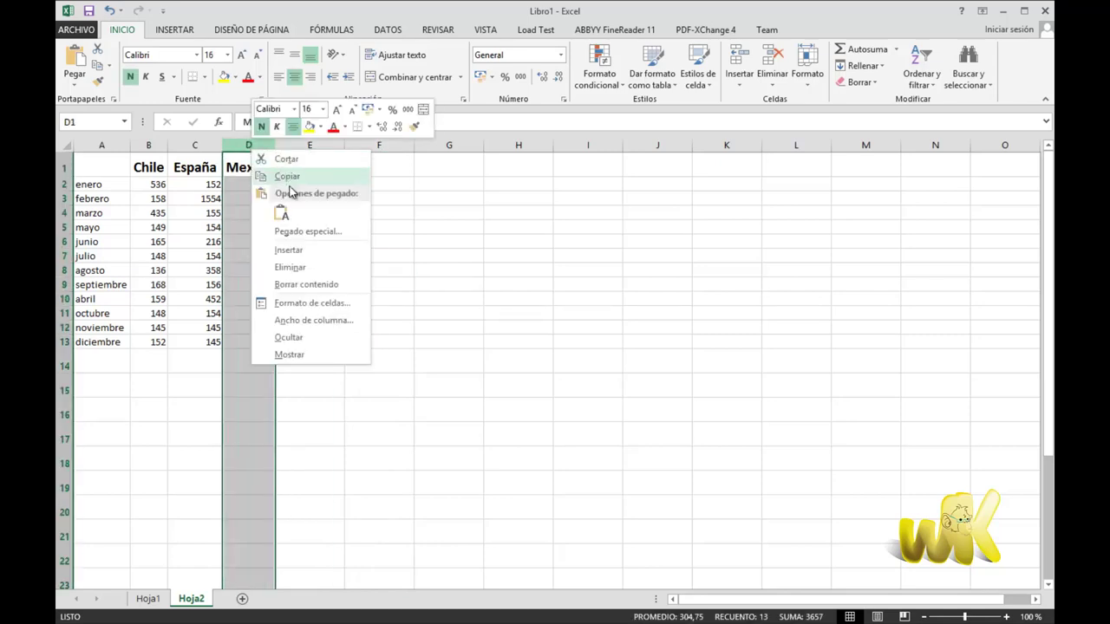
click(300, 339)
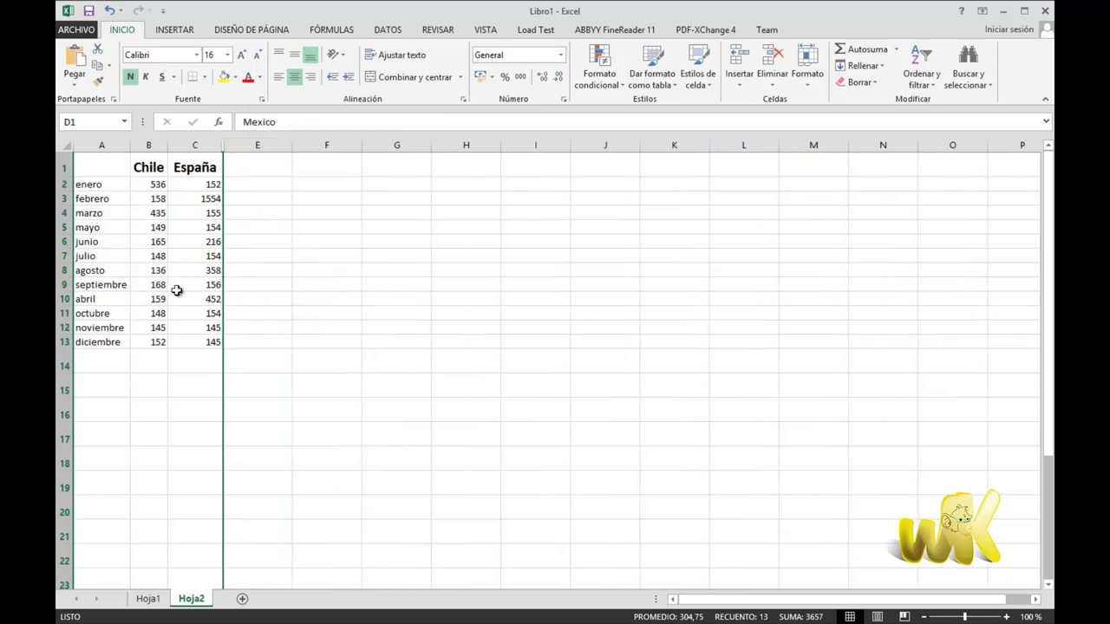
click(272, 244)
click(217, 198)
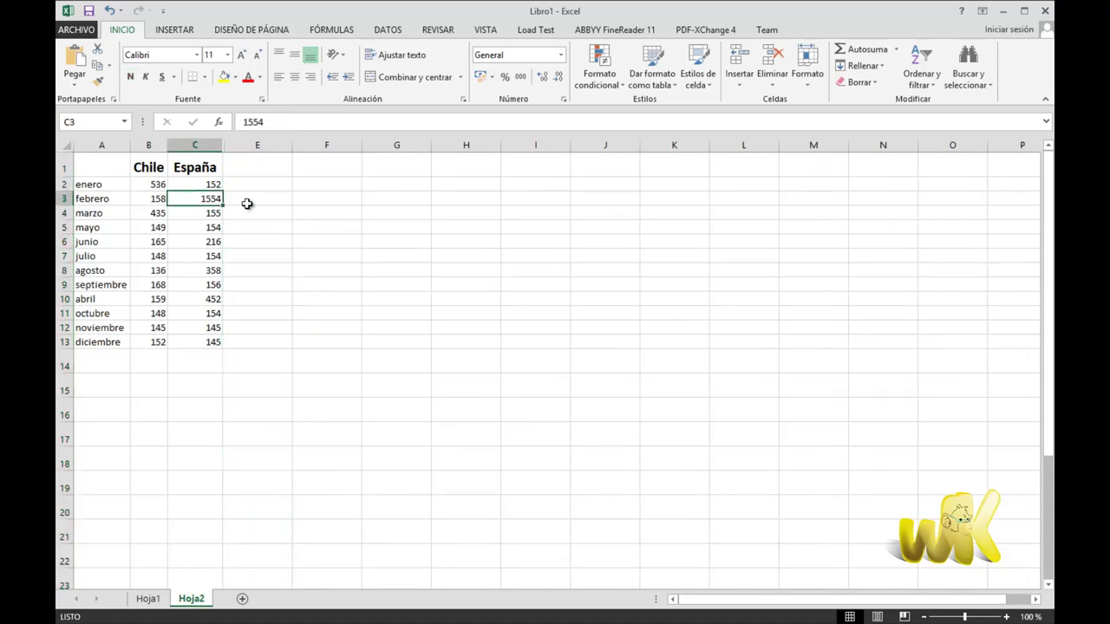
click(236, 210)
- Begin a SUMA formula in empty cell E2 by typing '=suma'
click(329, 184)
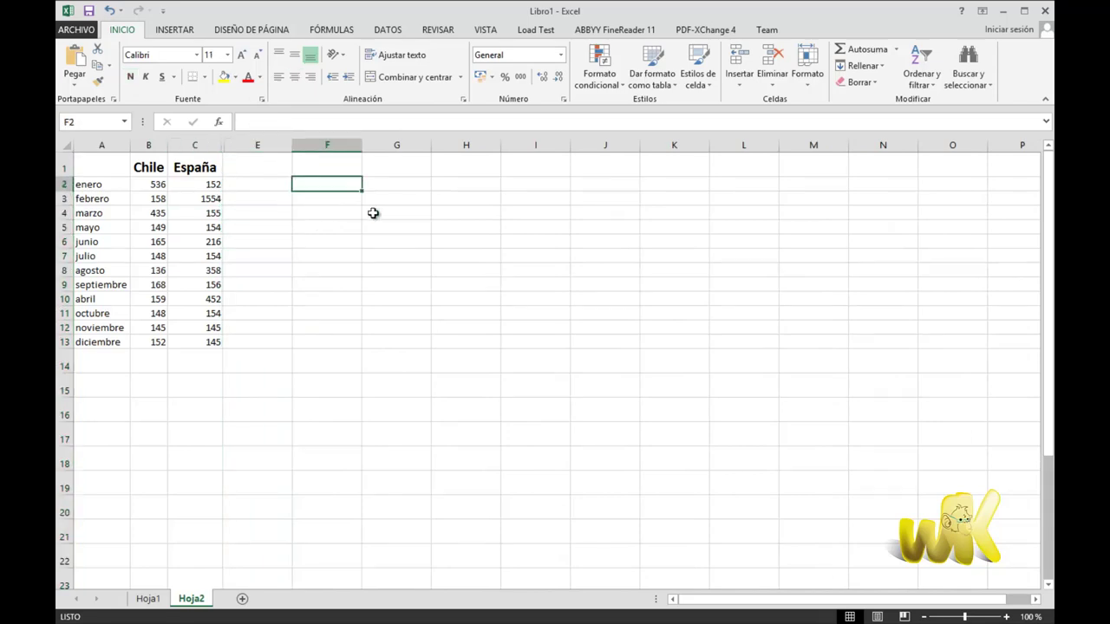
click(220, 153)
click(282, 184)
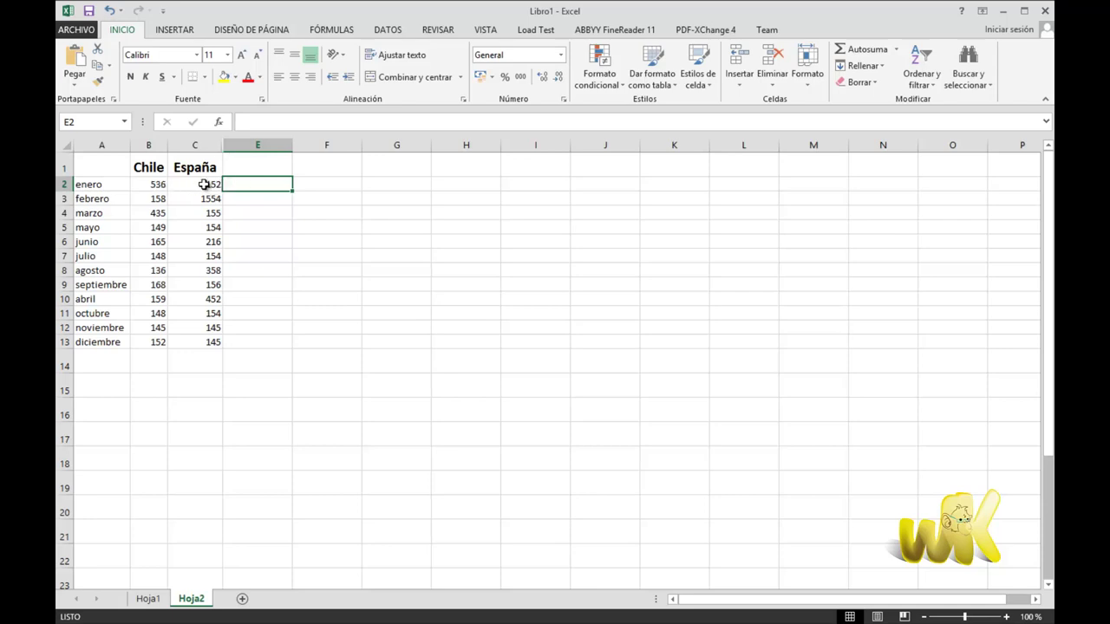
click(260, 201)
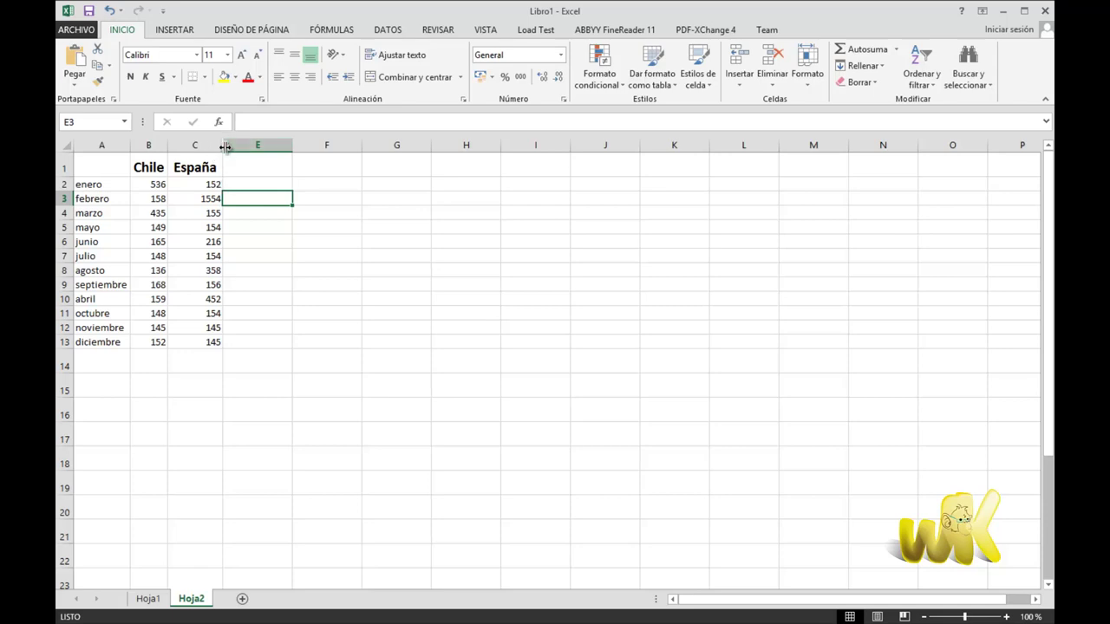
click(242, 180)
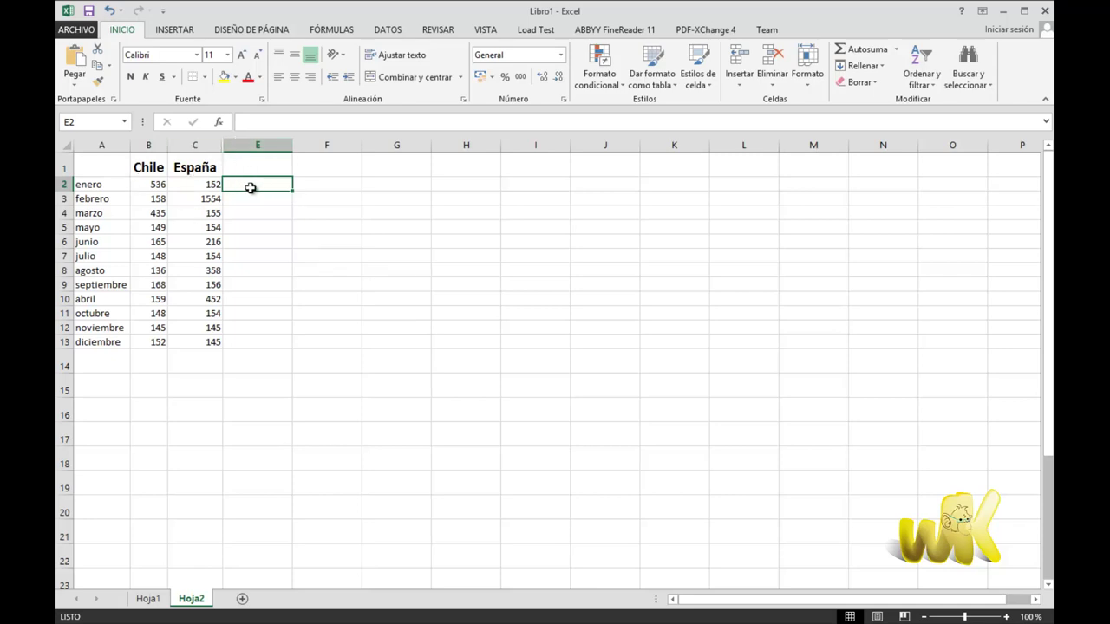
text(=suma)
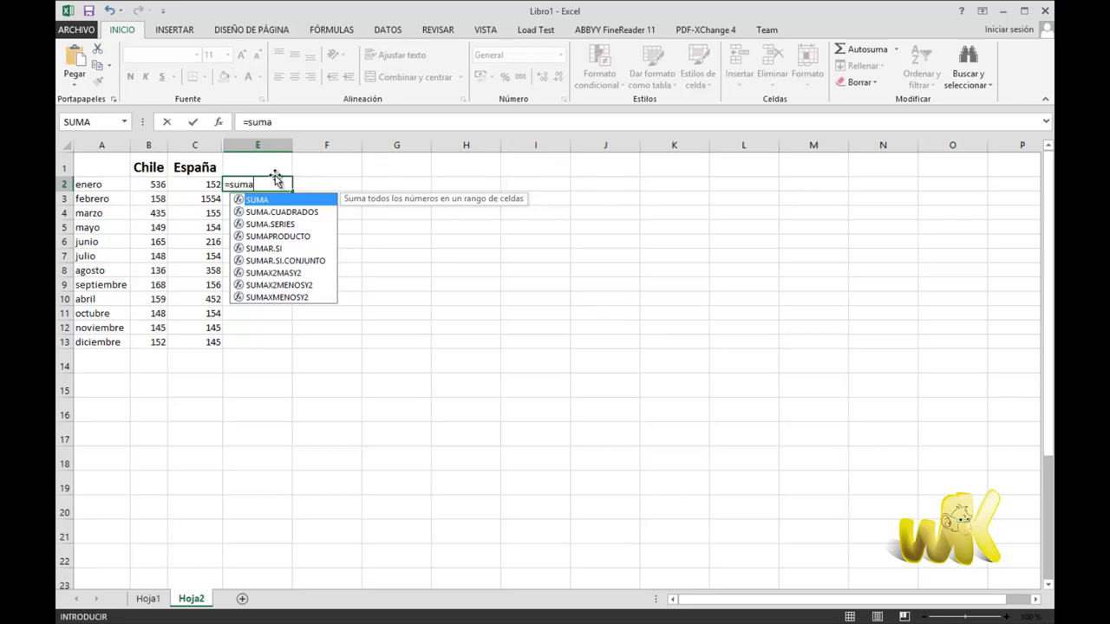
- Cancel the unfinished '=suma' entry with Esc, leaving E2 empty
key(Escape)
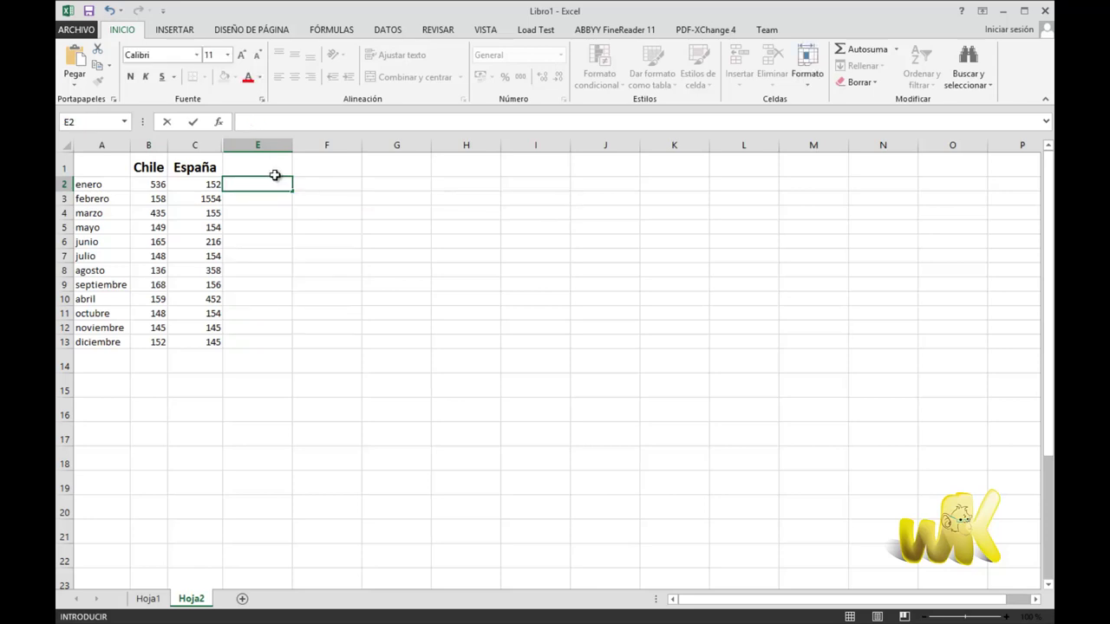
click(365, 241)
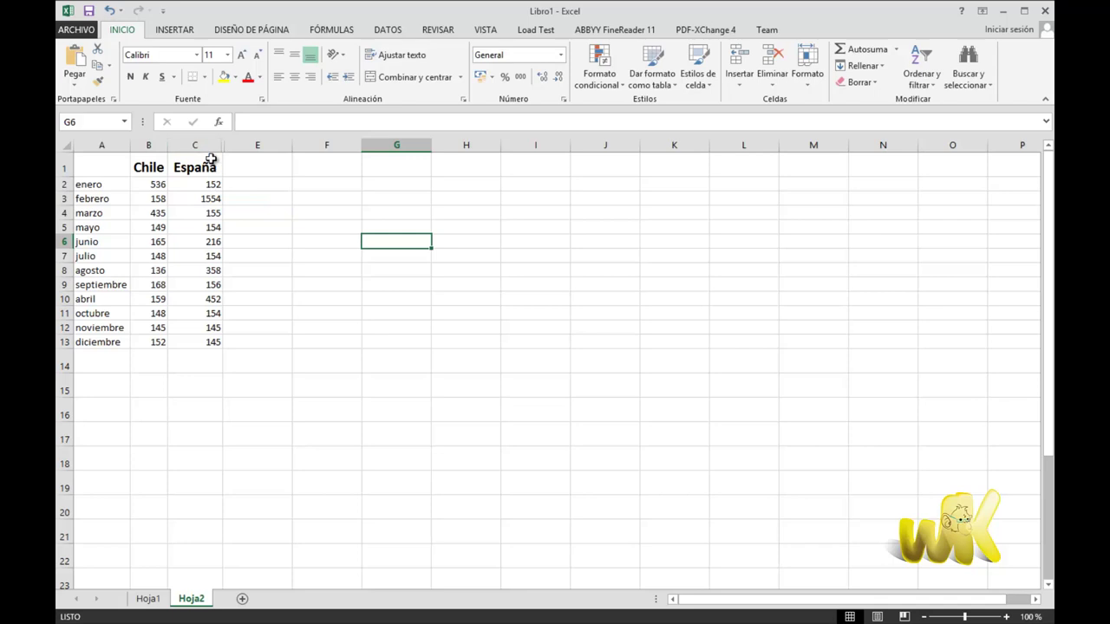
- Select columns C through E and unhide Mexico column D using Mostrar
click(205, 144)
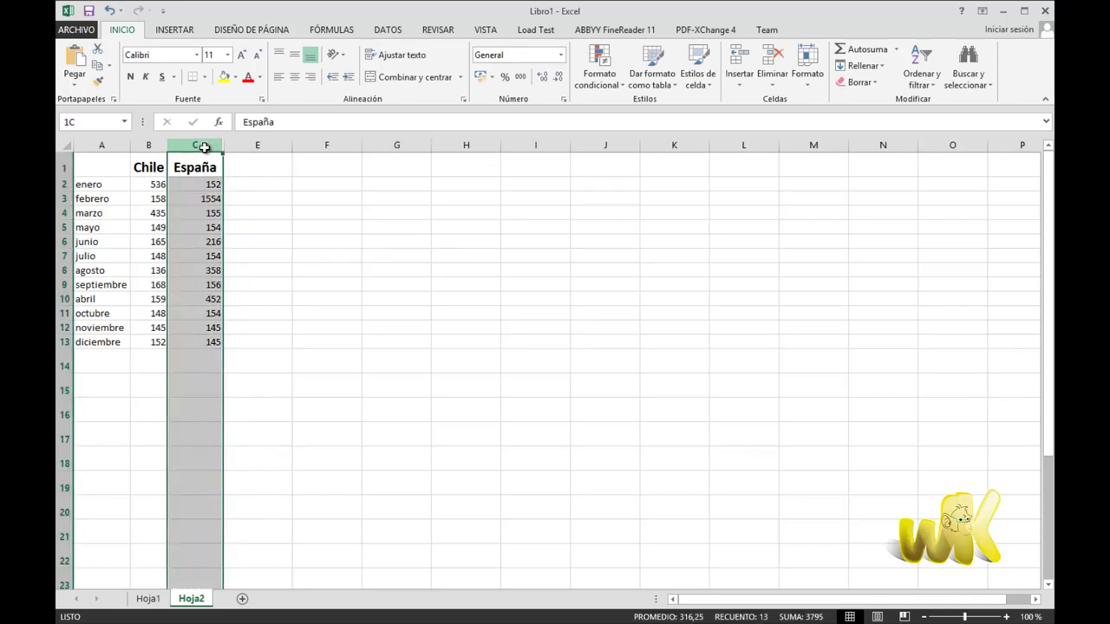
drag(204, 147, 235, 150)
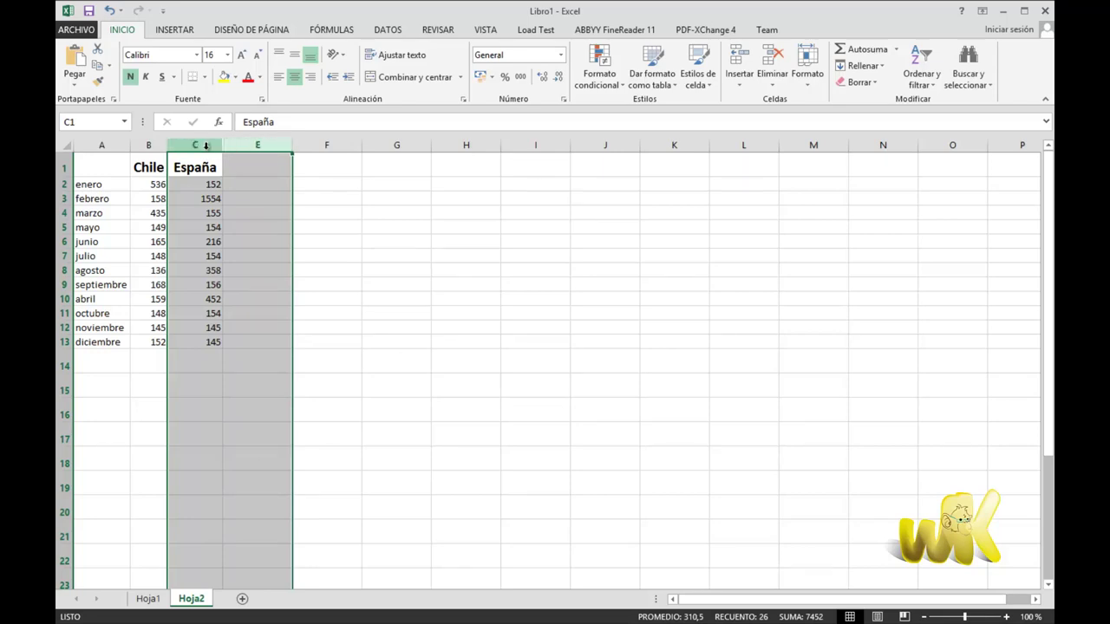
right_click(215, 152)
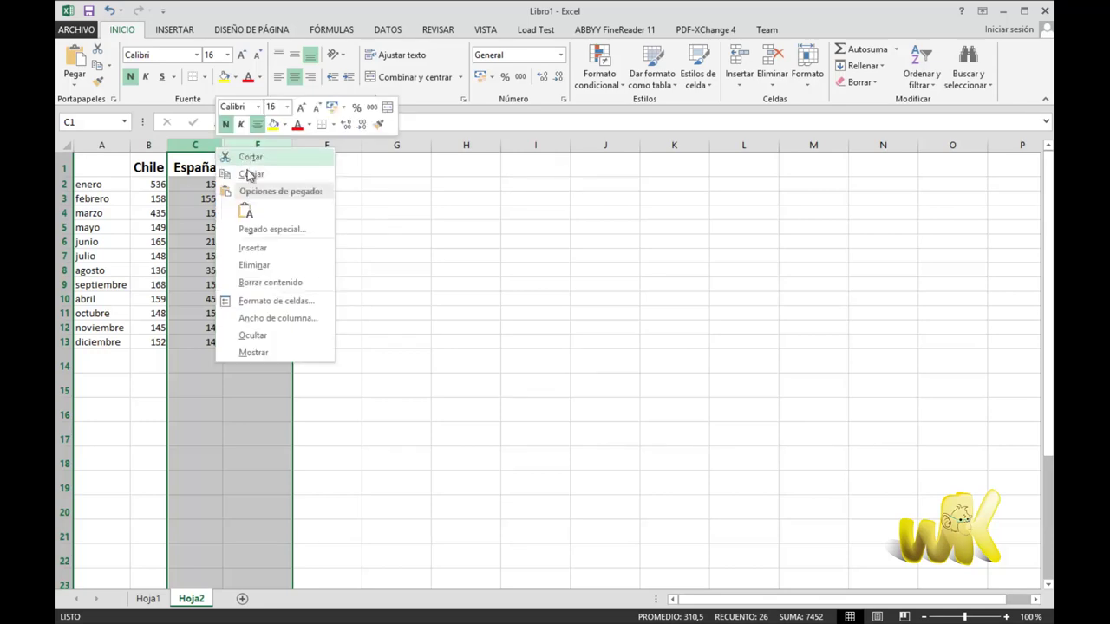
click(253, 353)
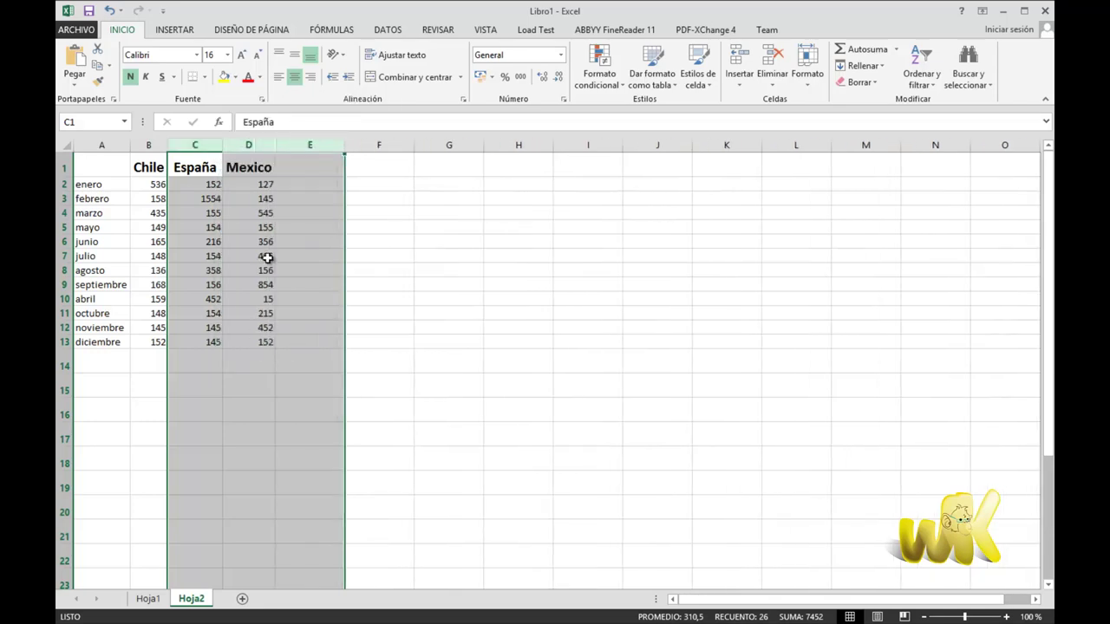
click(243, 253)
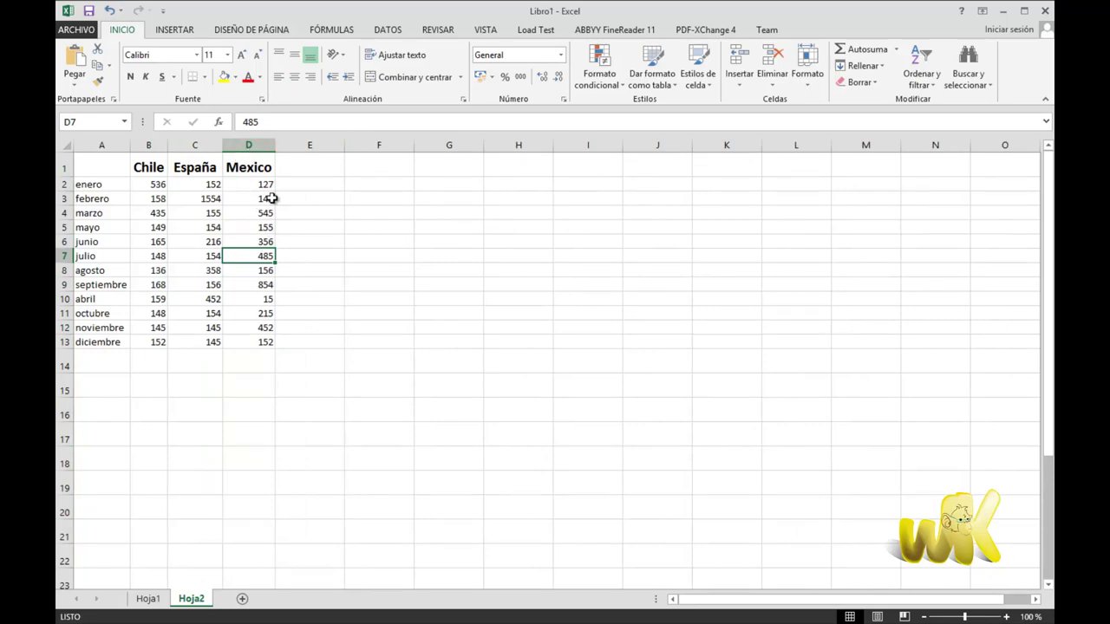
- Select the abril and octubre–diciembre block at G1:J4
click(321, 229)
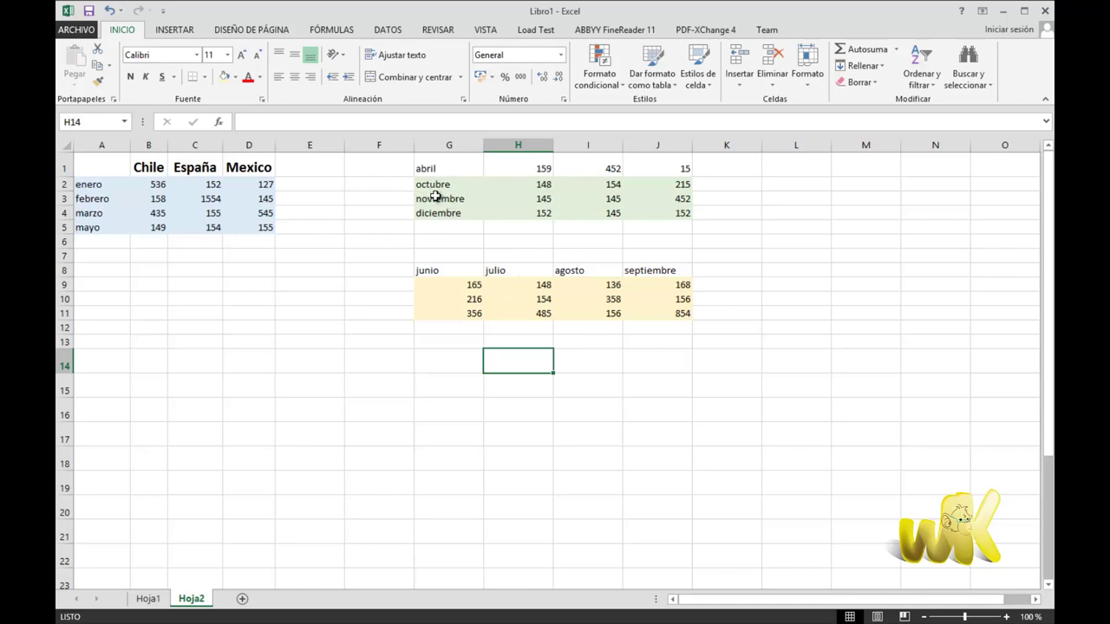
drag(435, 169, 673, 217)
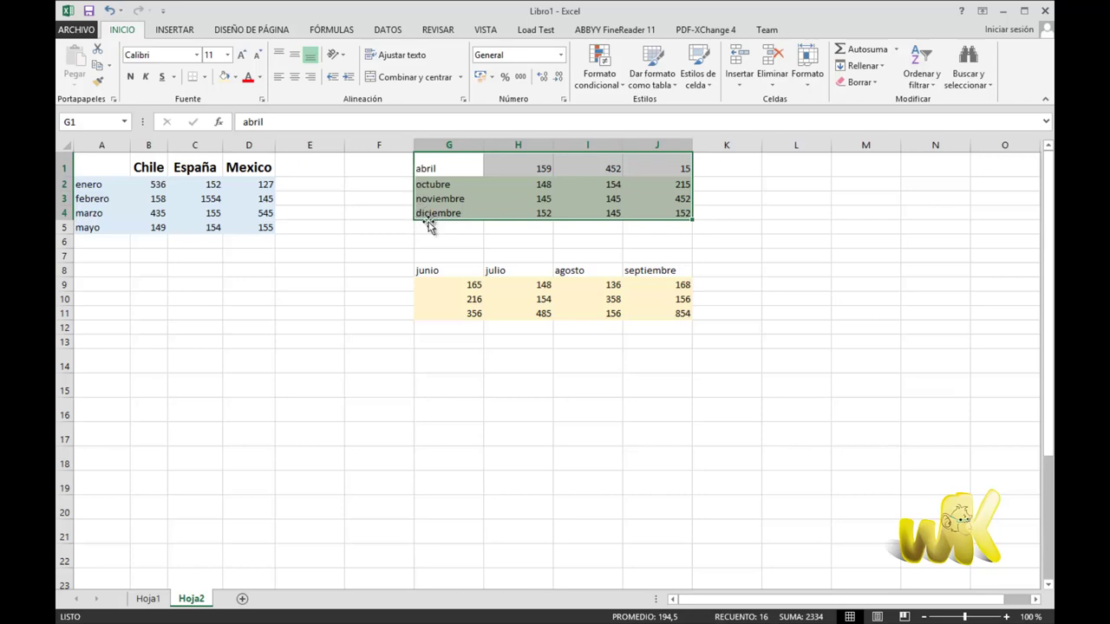
- Drag the G1:J4 block to A6, directly beneath the mayo row
drag(428, 221, 96, 289)
click(215, 357)
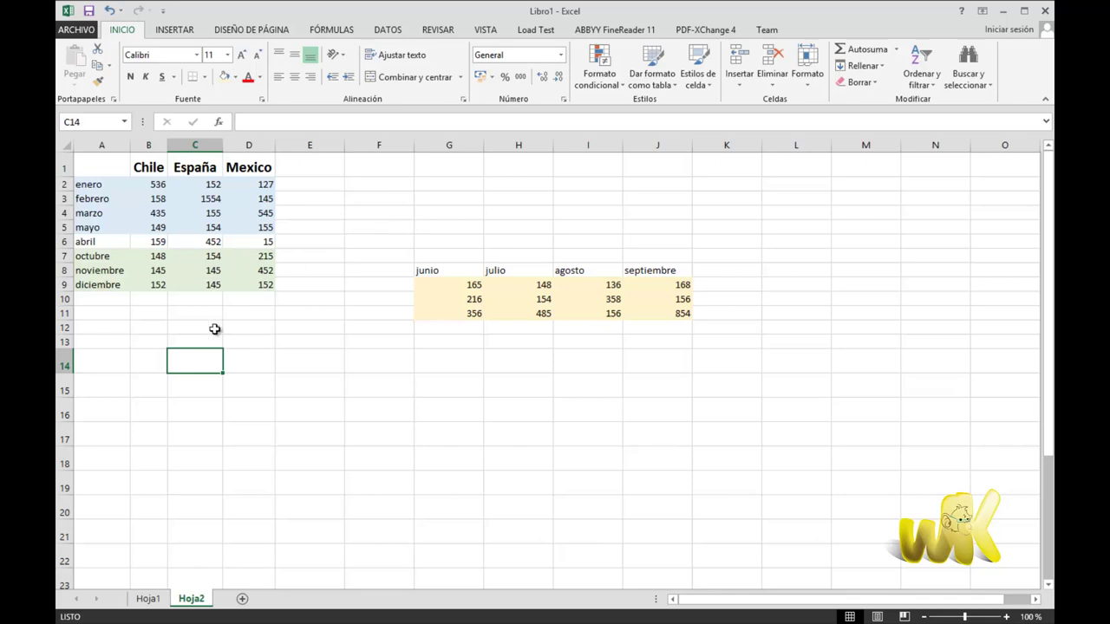
- Copy the junio–septiembre block G8:J11 and paste it with Transponer into A10:D13 below diciembre
click(338, 323)
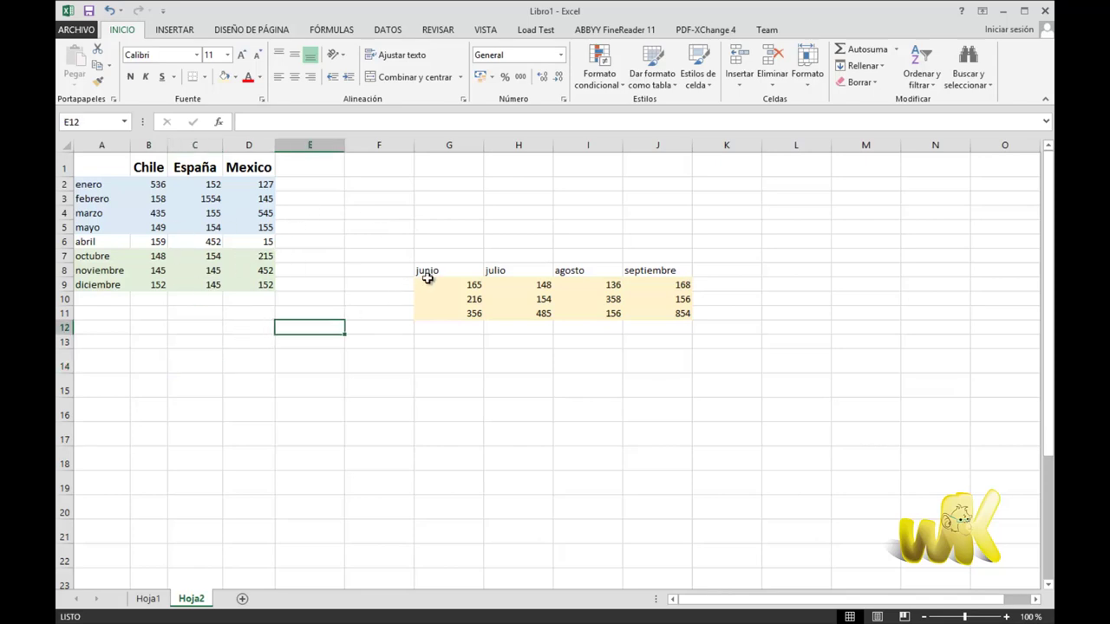
click(426, 274)
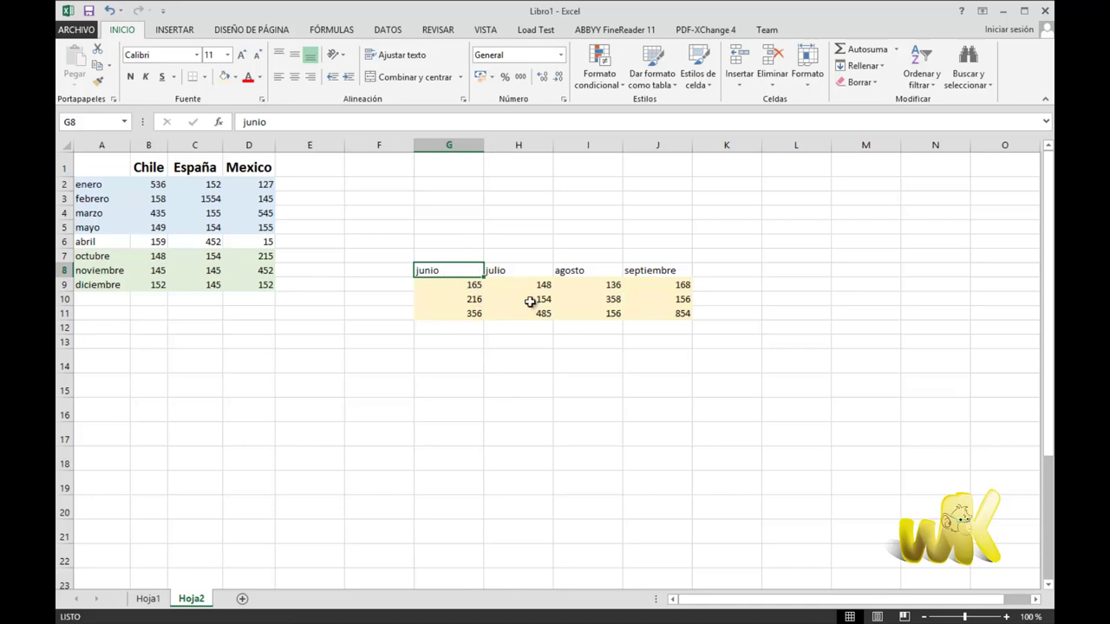
drag(460, 270, 668, 313)
right_click(518, 281)
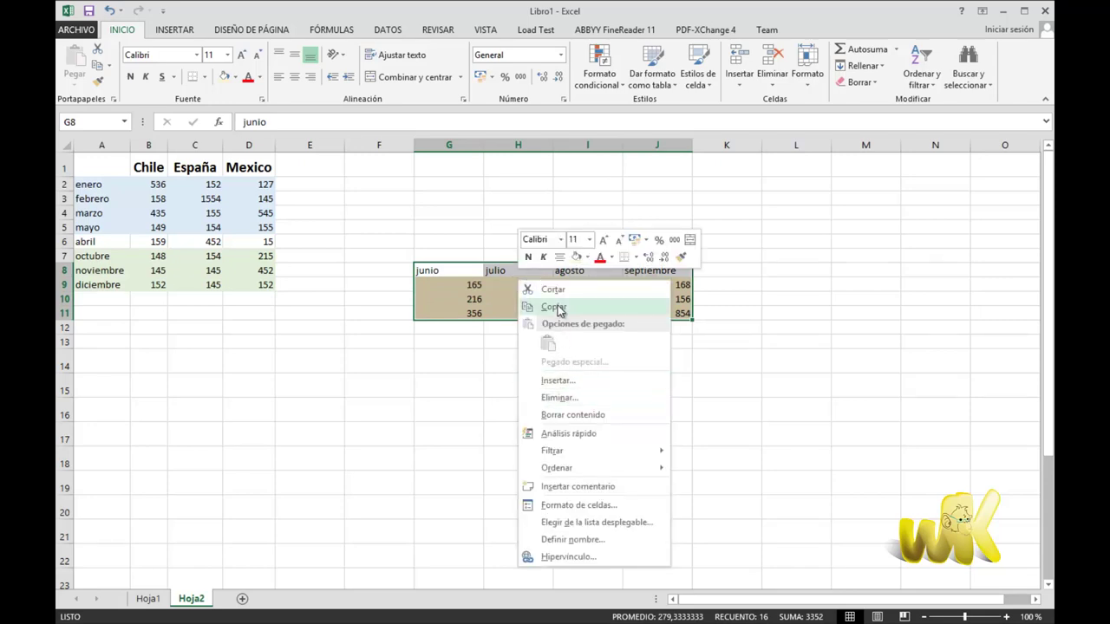
click(553, 307)
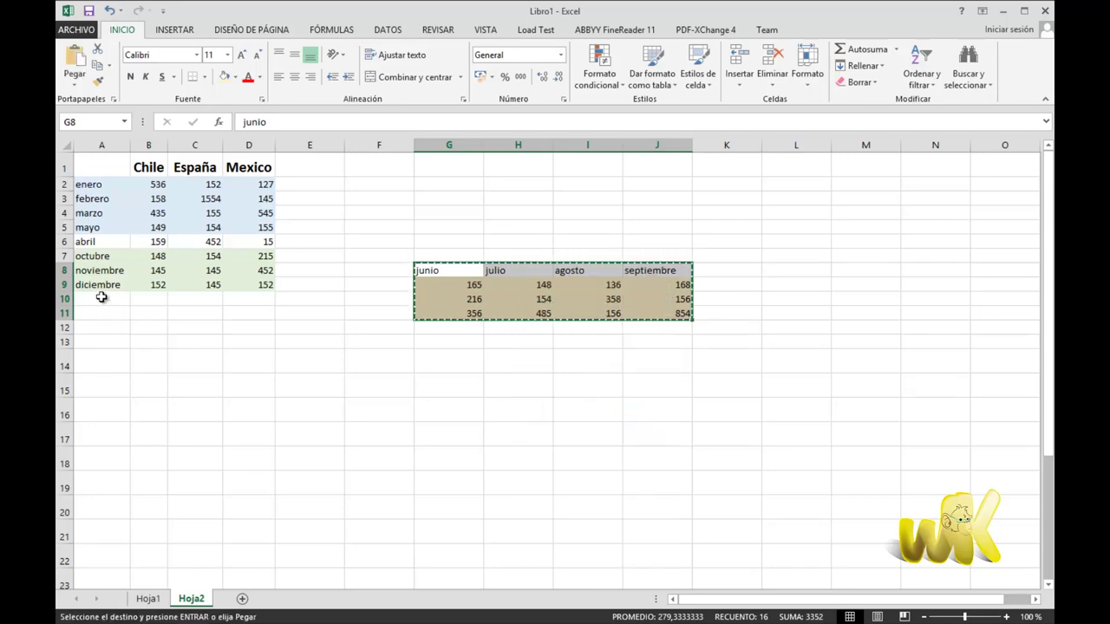
click(102, 297)
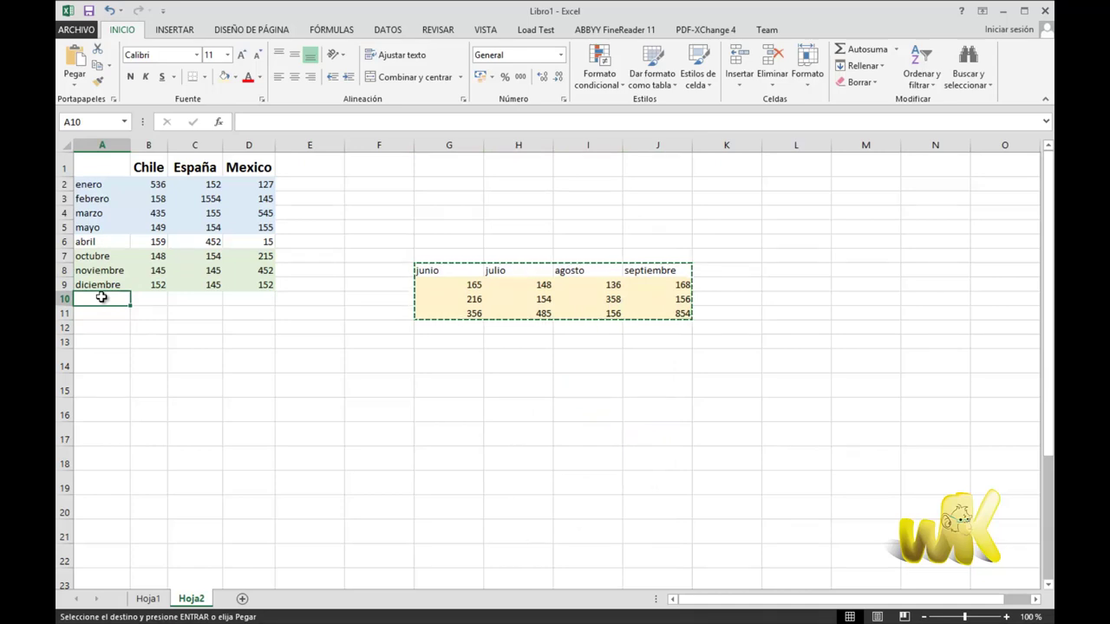
right_click(102, 302)
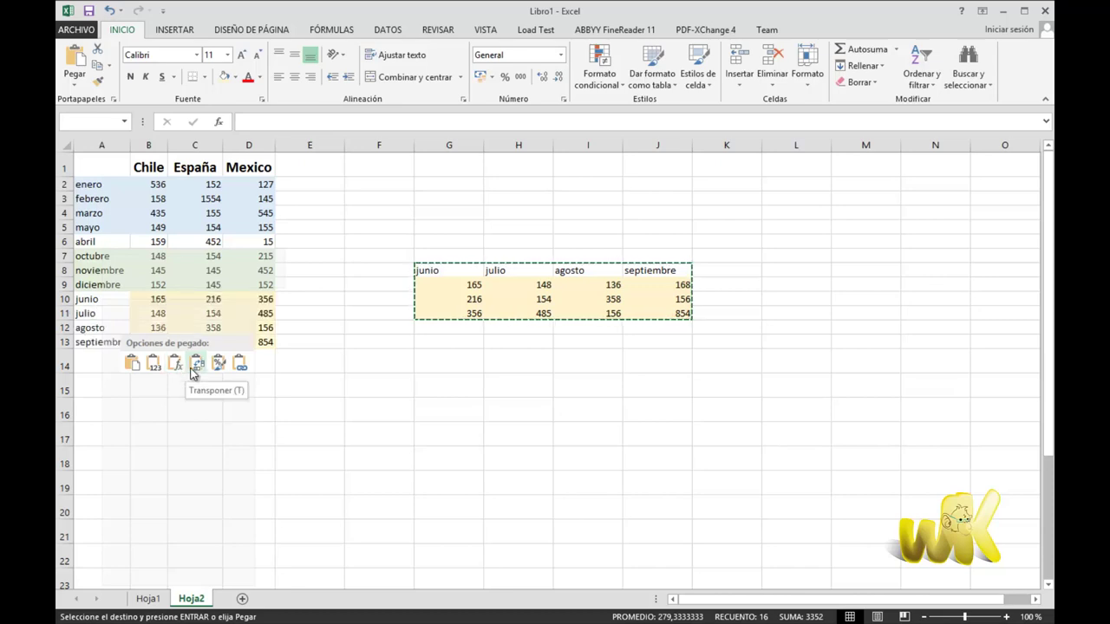
click(194, 364)
click(349, 413)
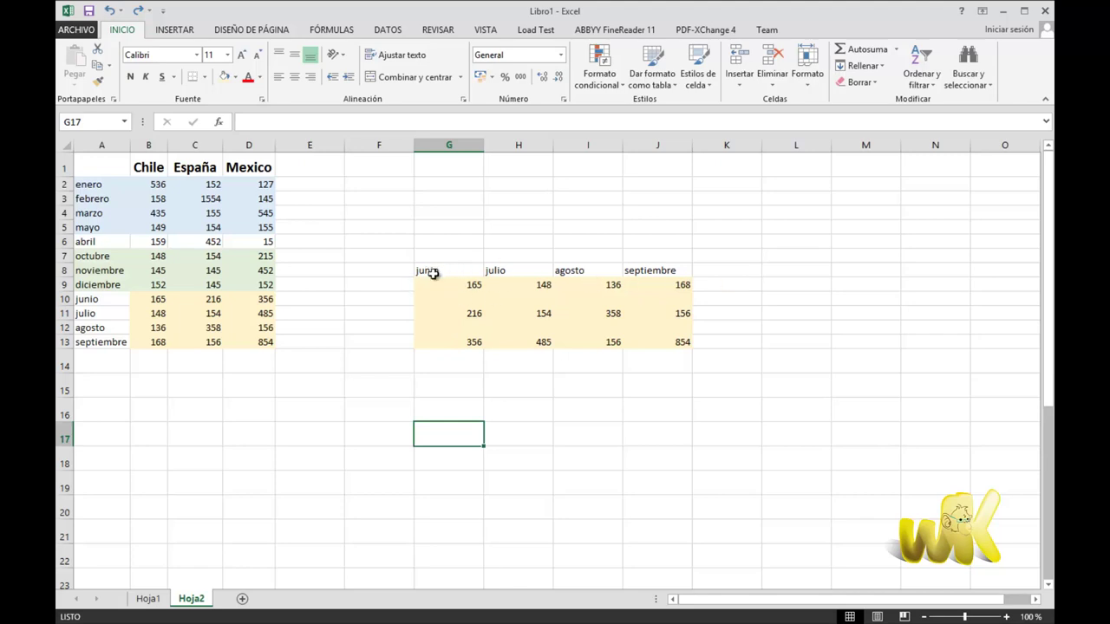
- Select G8:J9, then add G11:J11 (216 row) and G13:J13 (356 row) to the selection
drag(434, 272, 659, 287)
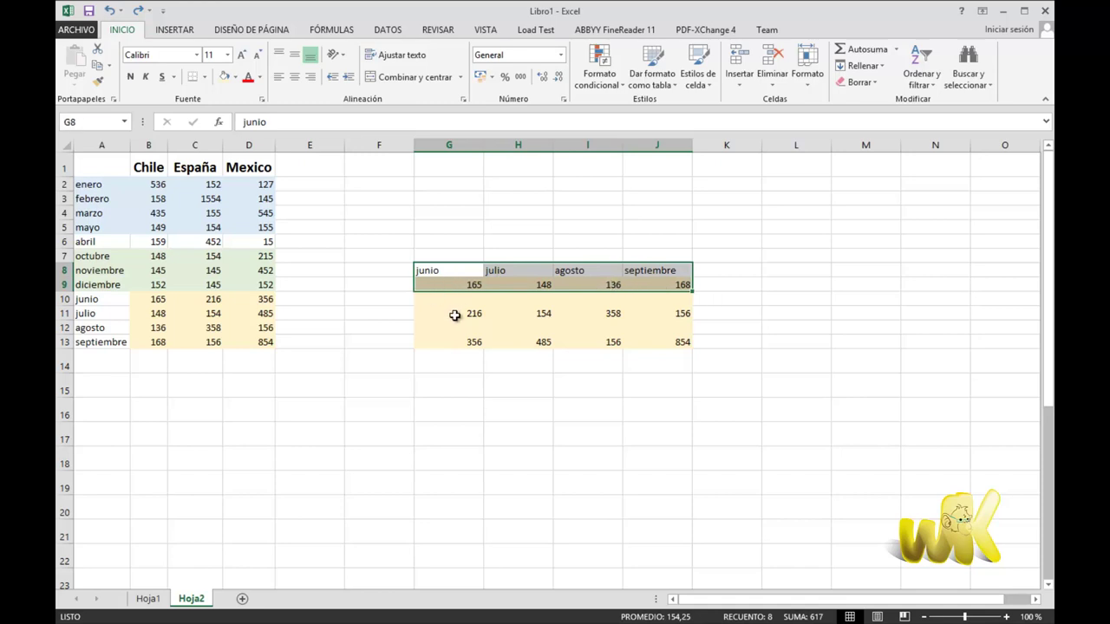
key(ctrl+q)
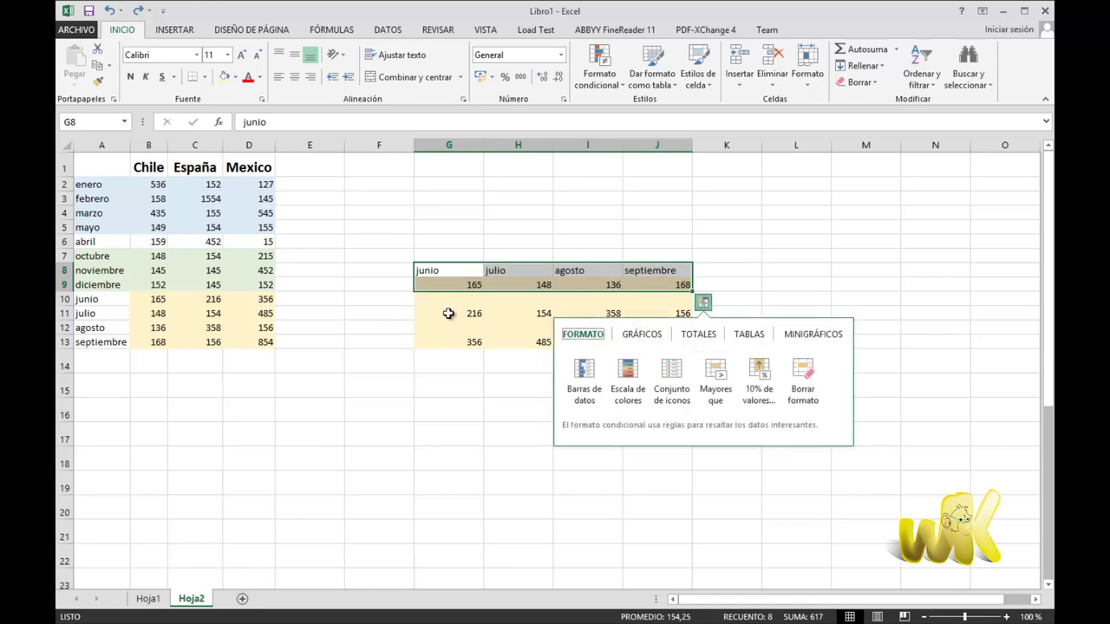
click(460, 314)
drag(483, 313, 668, 313)
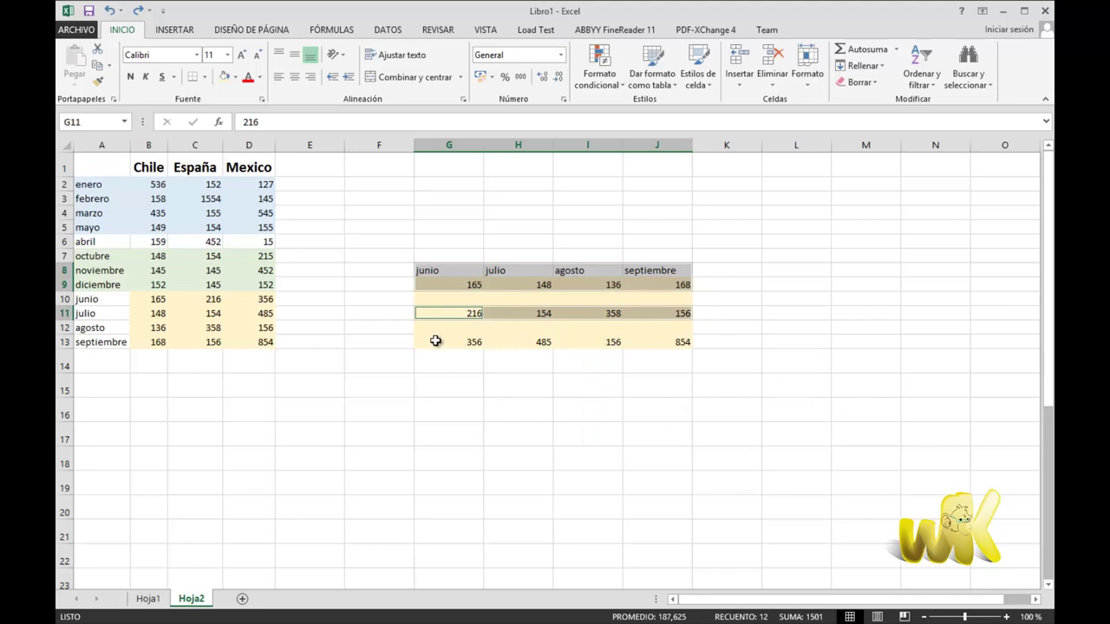
ctrl+drag(434, 343, 663, 345)
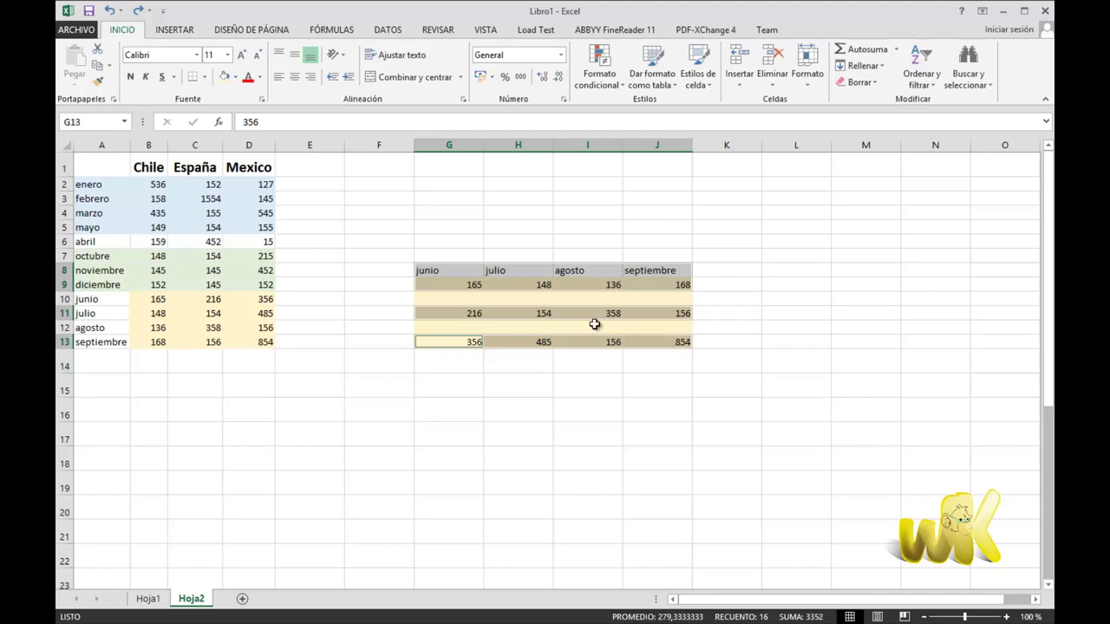
- Copy the selected month rows and paste them with Transponer into A14:D17
right_click(516, 286)
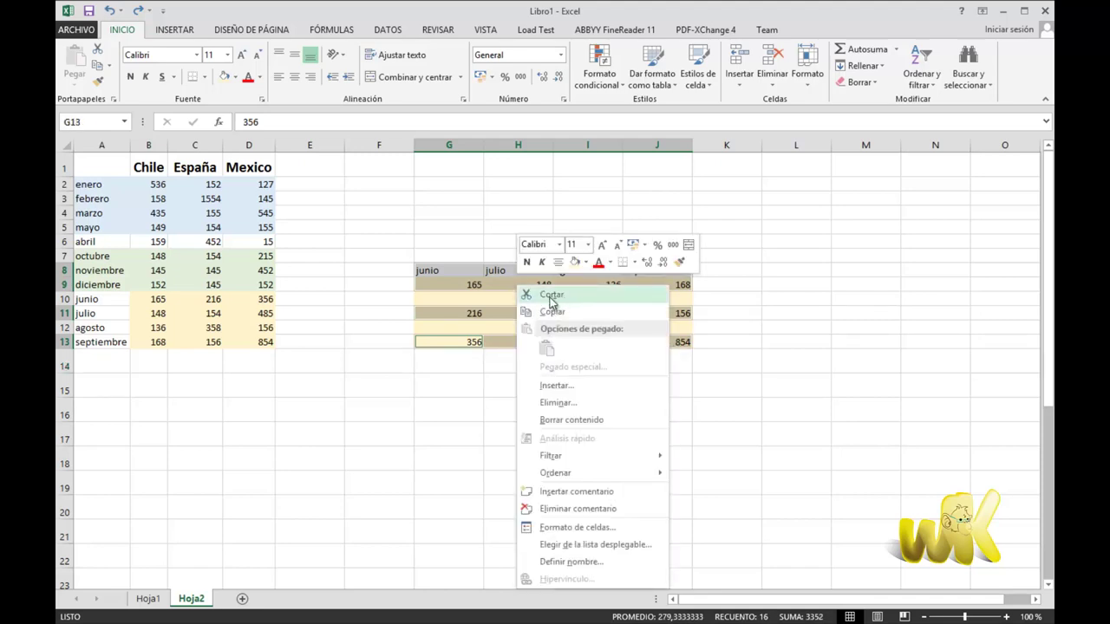
click(555, 314)
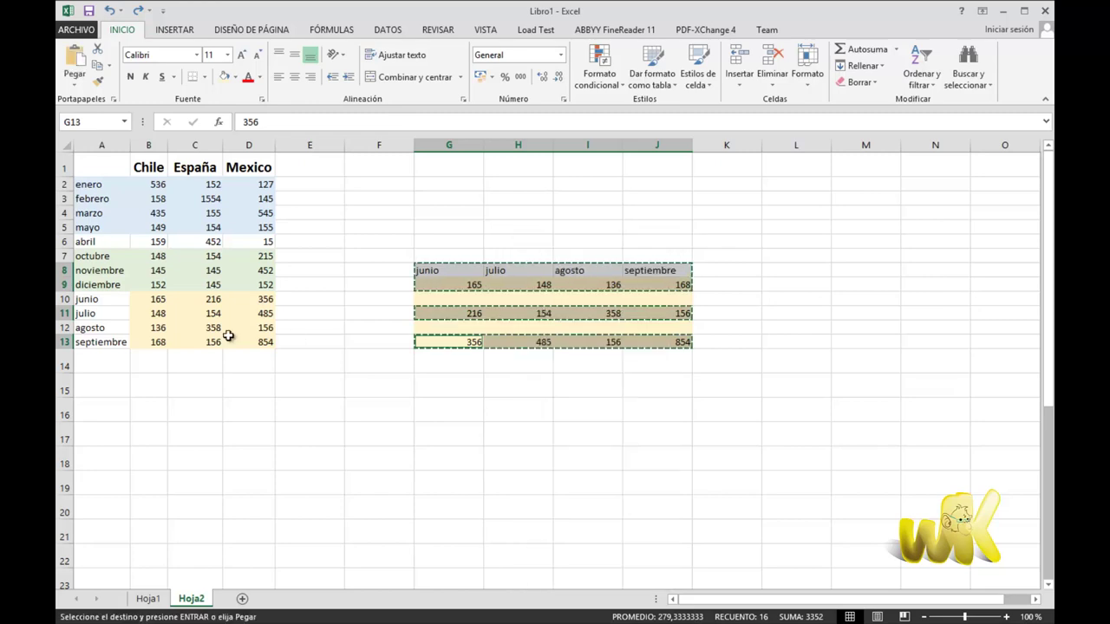
click(105, 364)
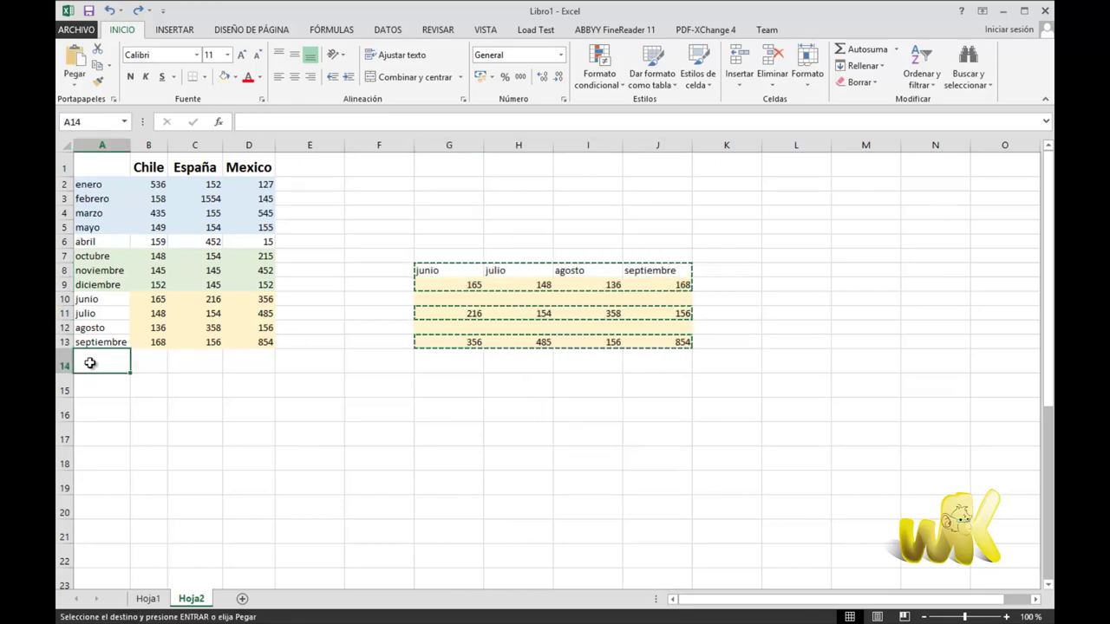
right_click(92, 368)
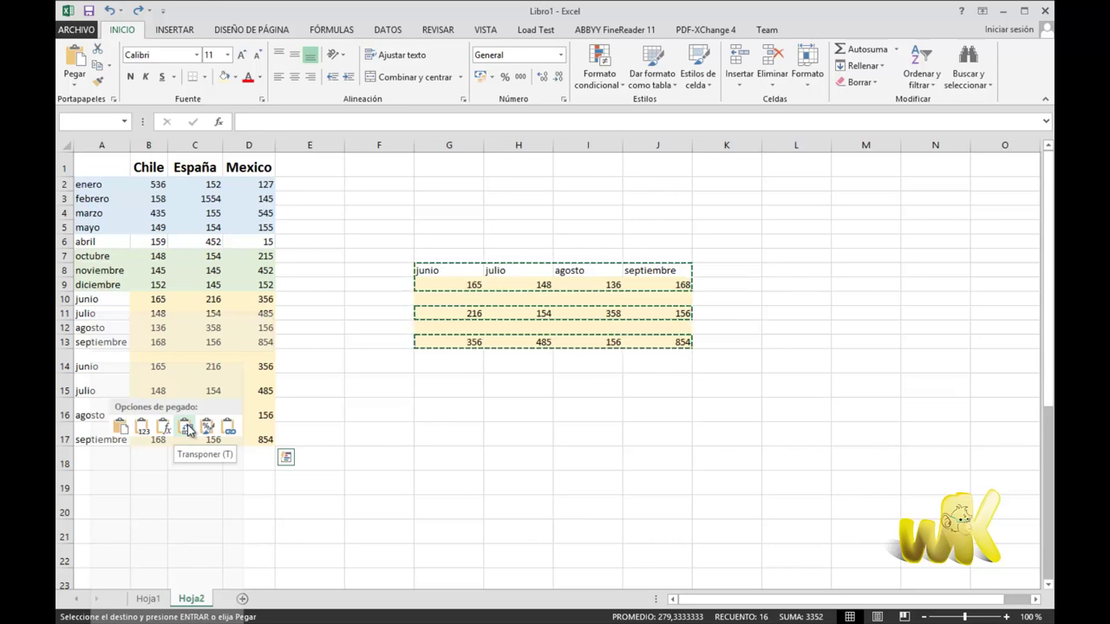
key(Escape)
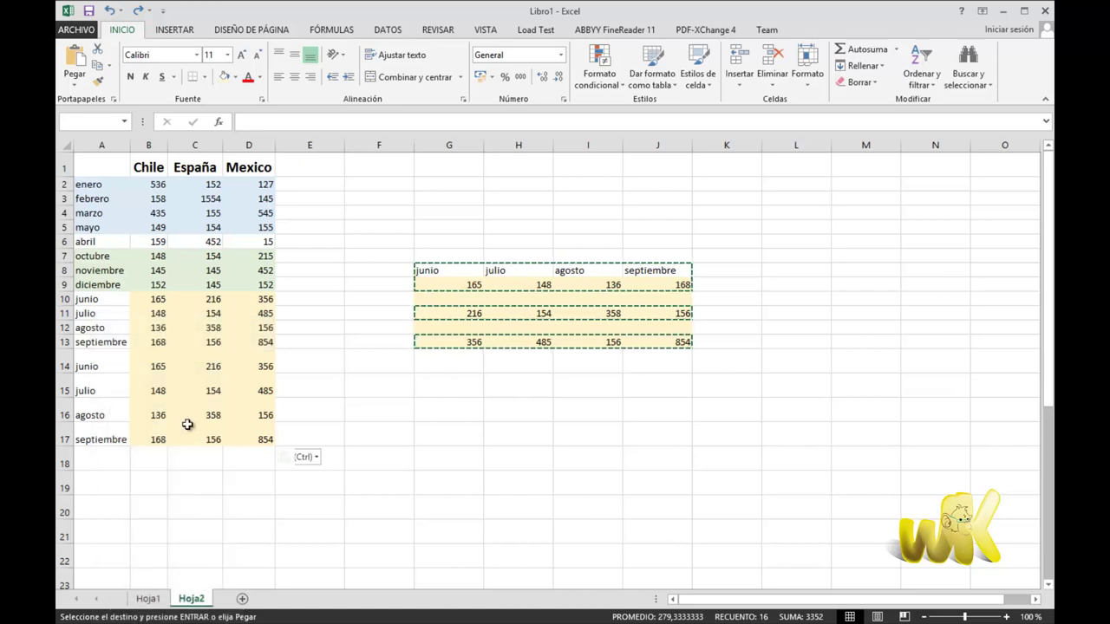
click(369, 409)
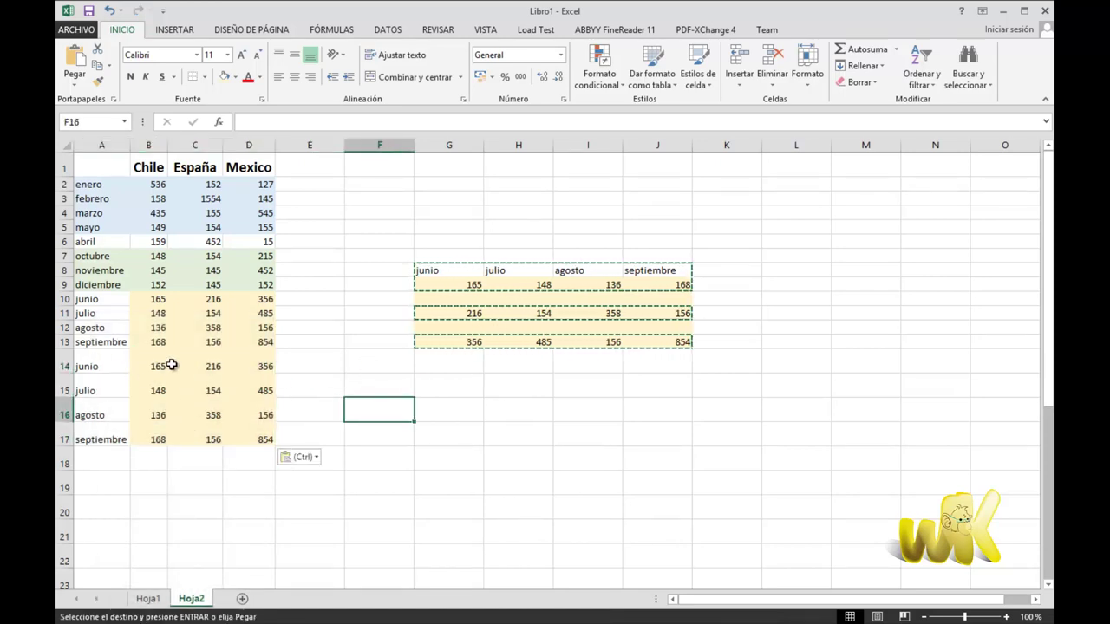
- Select rows 13–17 and AutoFit their height so rows 14–17 return to normal size
click(116, 392)
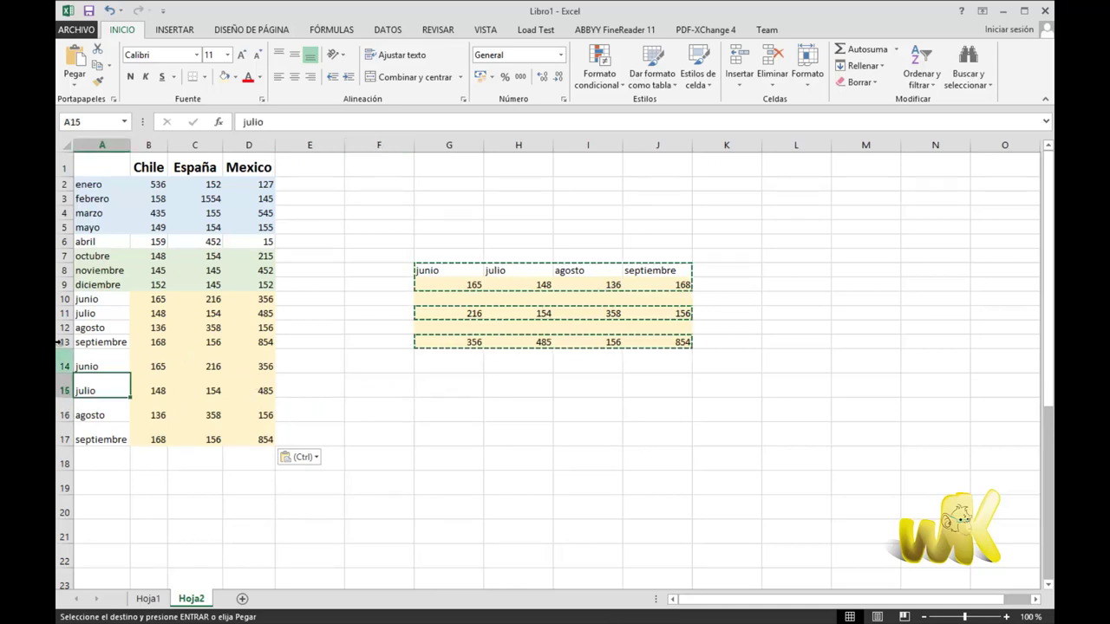
click(70, 342)
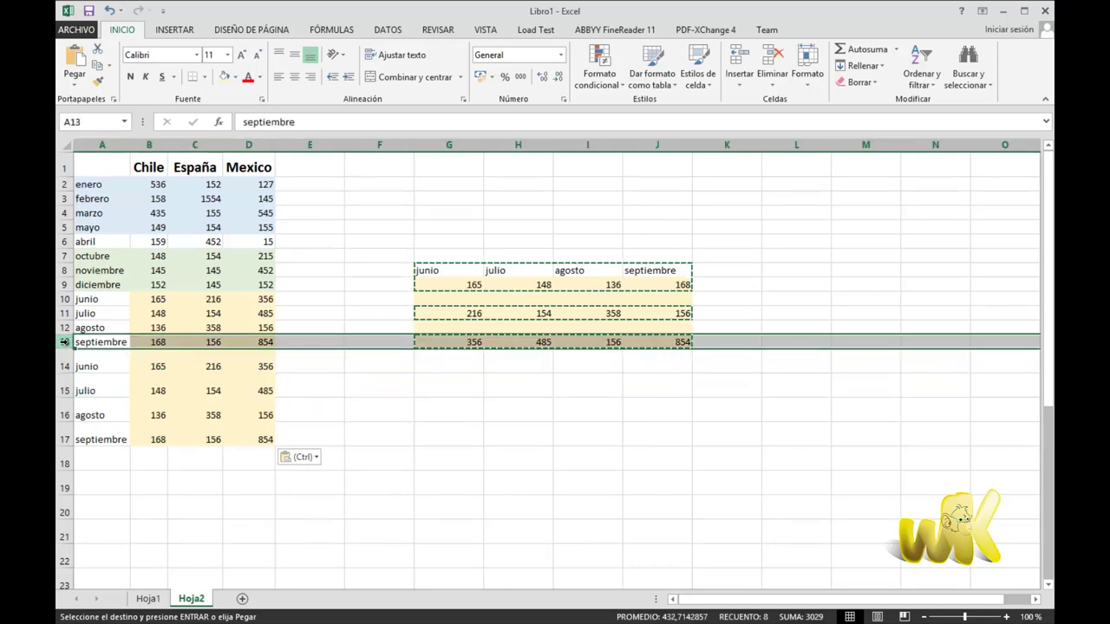
drag(69, 342, 69, 442)
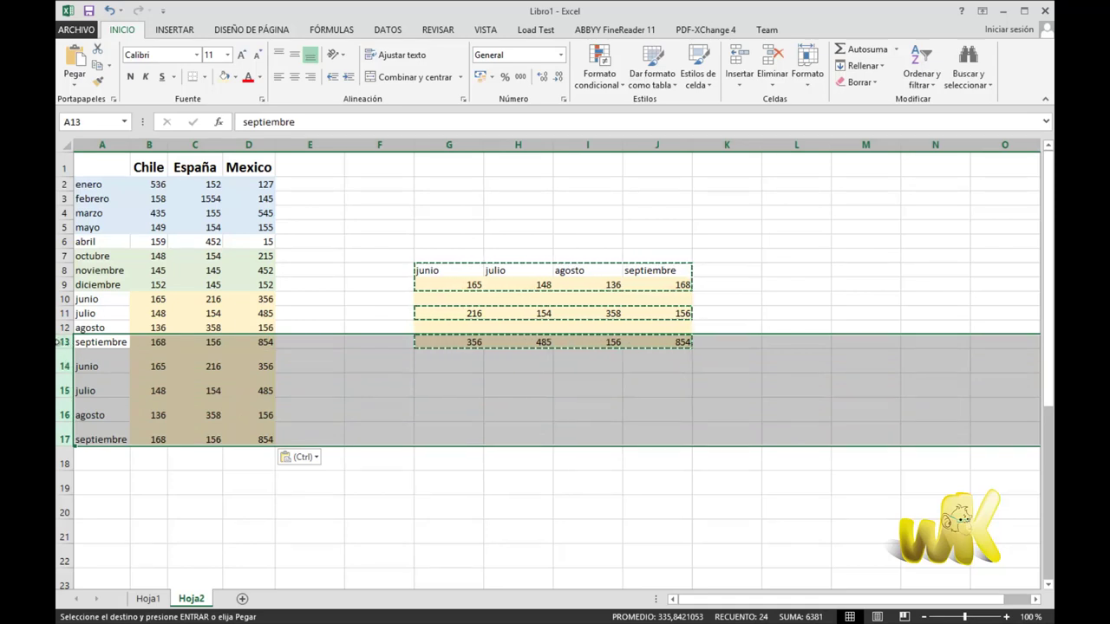
click(66, 345)
double_click(66, 347)
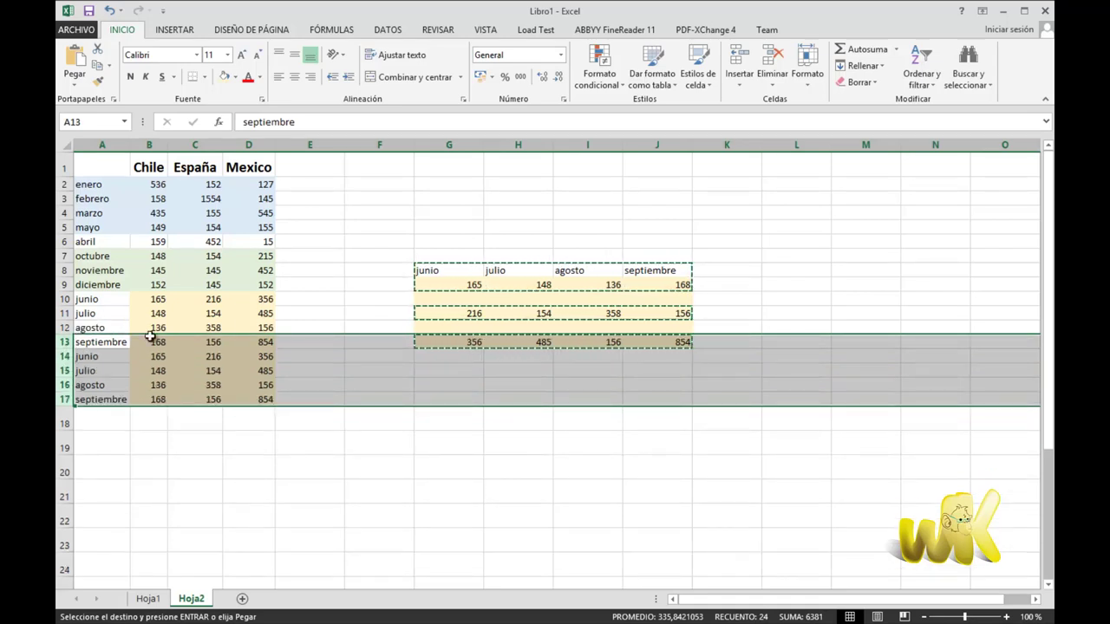
click(240, 385)
click(281, 460)
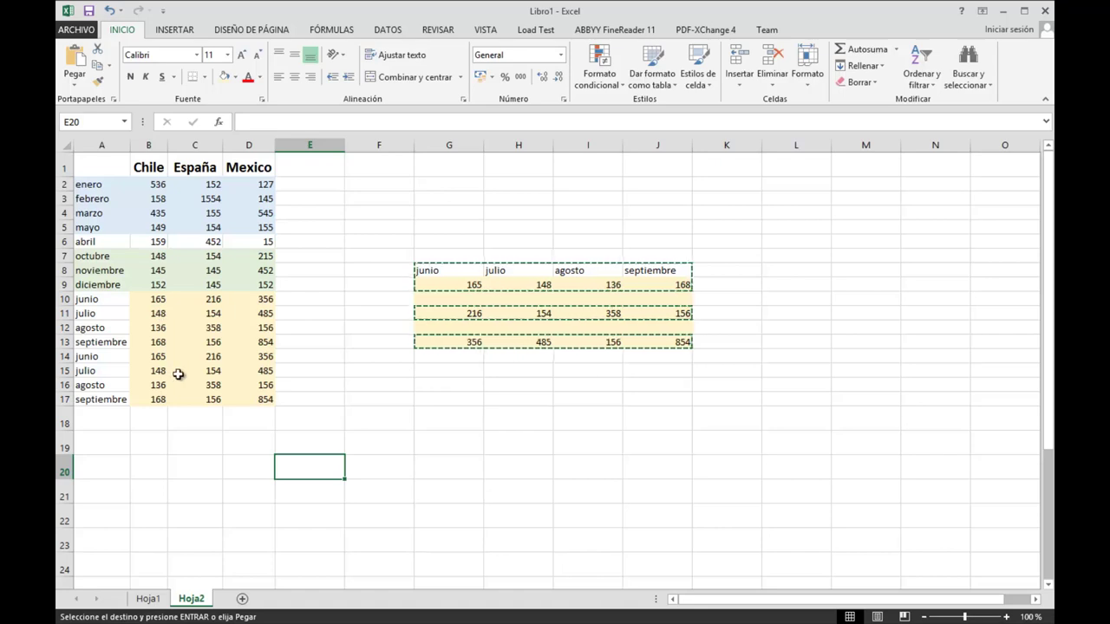